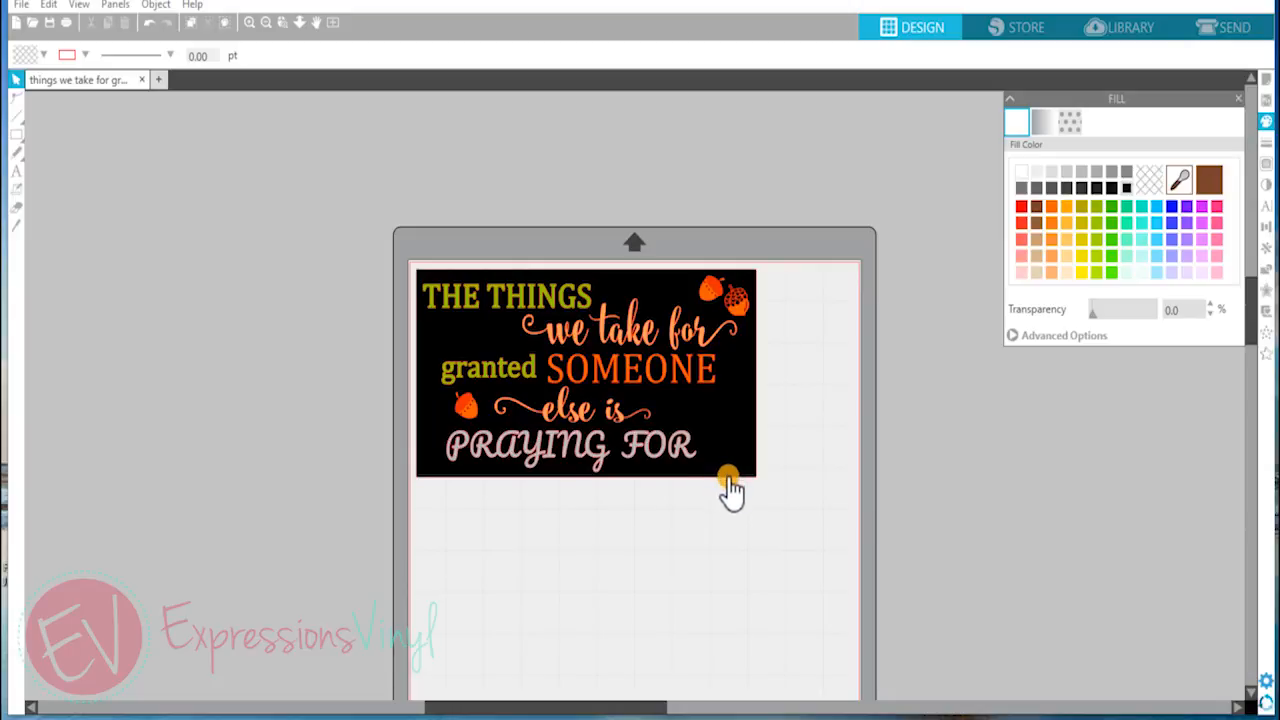
# - Remove the black fill from the background rectangle behind the quote, making it transparent
pyautogui.click(729, 478)
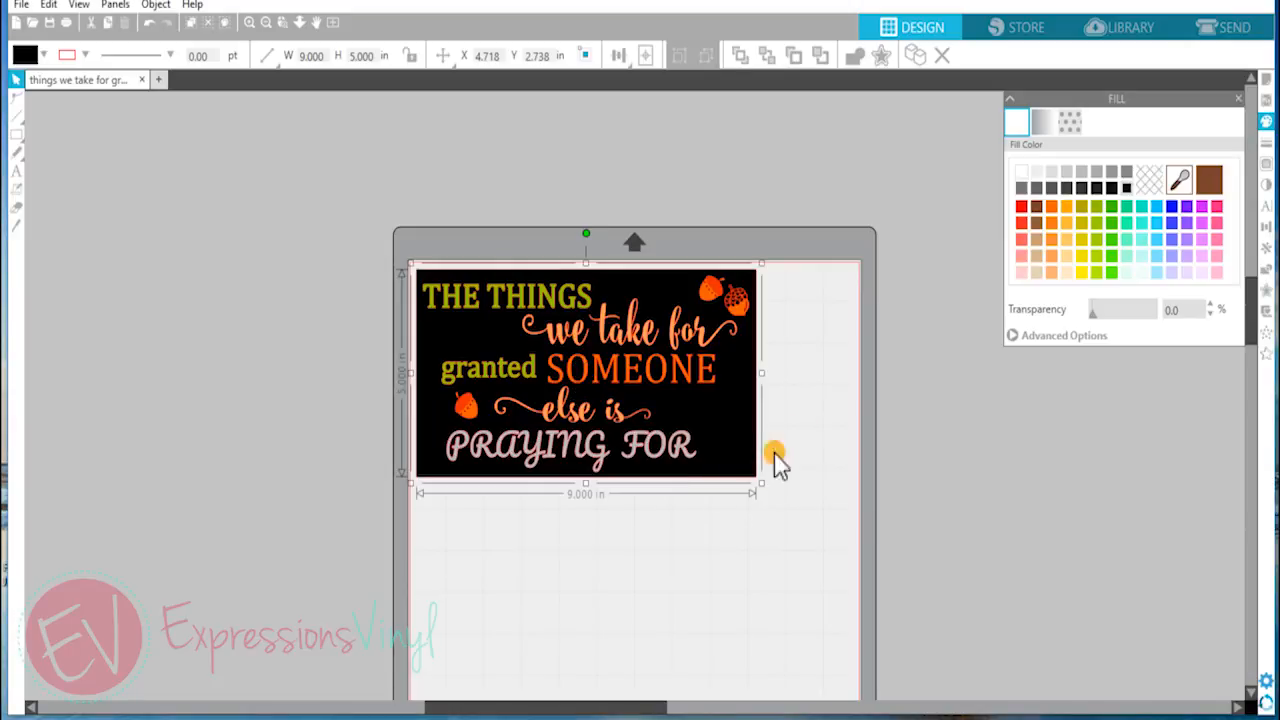
pyautogui.click(1148, 179)
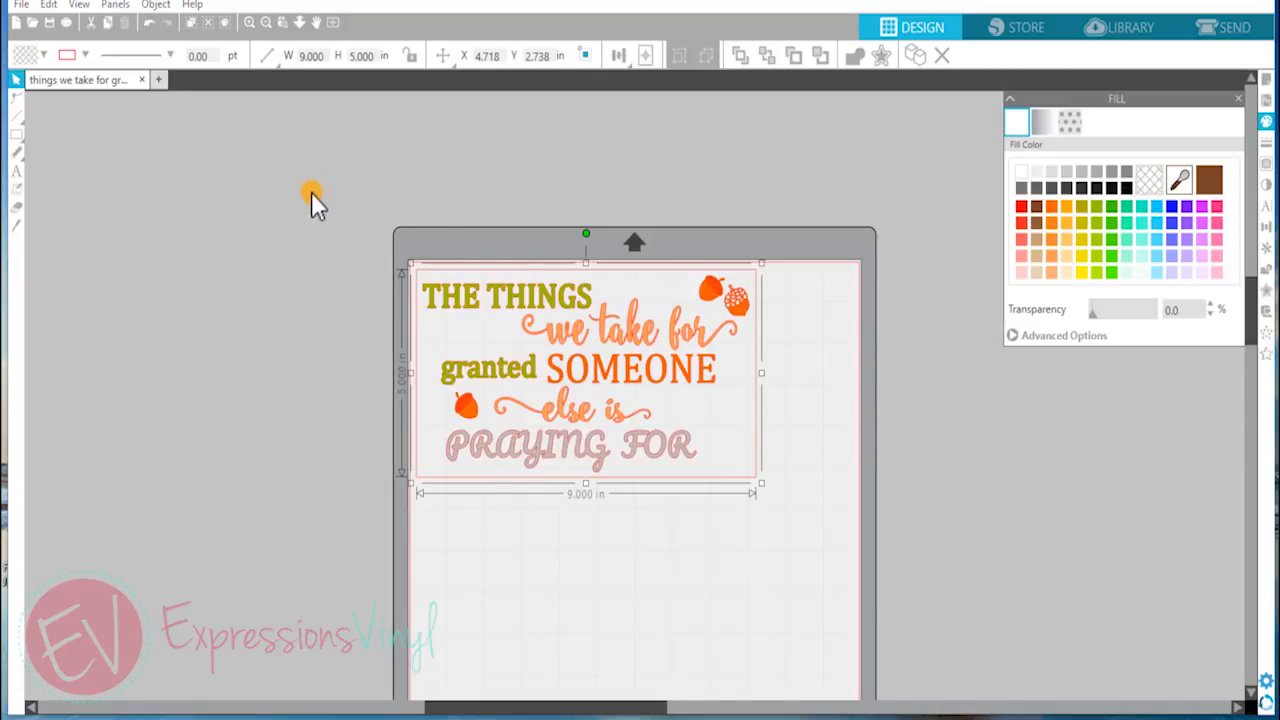
# - Duplicate the whole quote design with its rectangle and place the copy above the mat
pyautogui.hotkey('ctrl', 'shift', 'g')
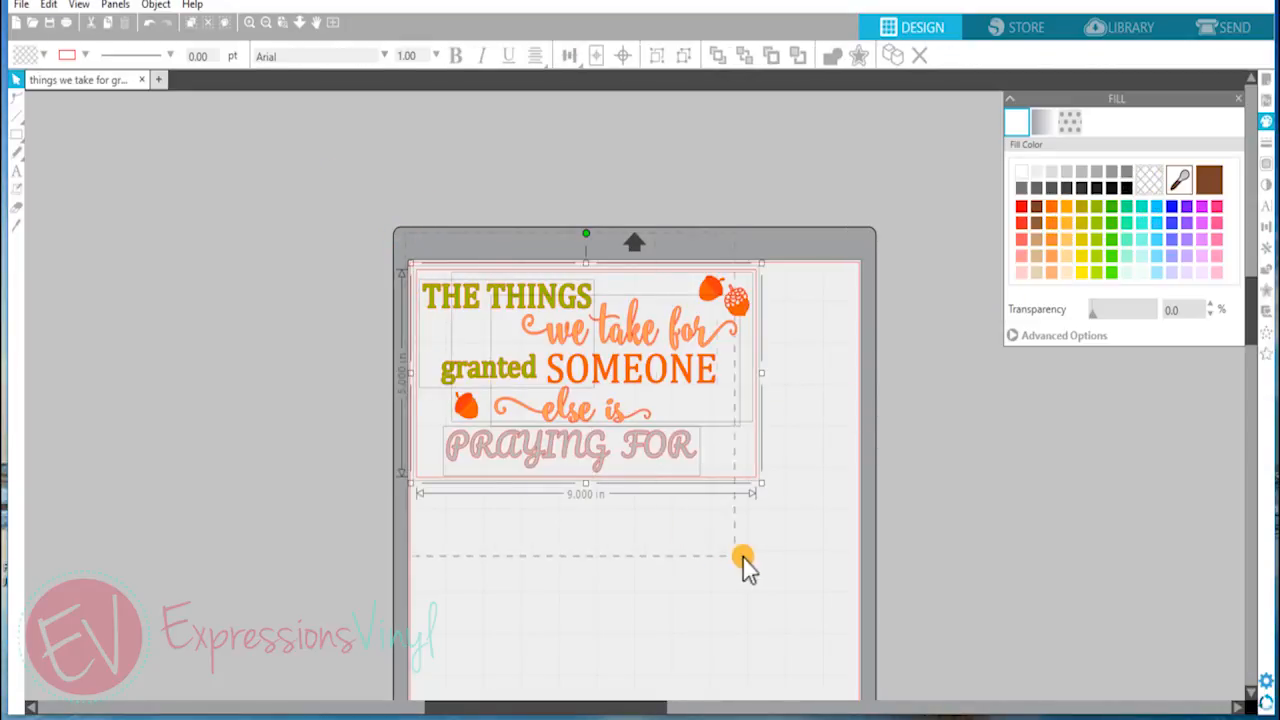
pyautogui.moveTo(783, 535); pyautogui.dragTo(785, 508)
pyautogui.rightClick(786, 509)
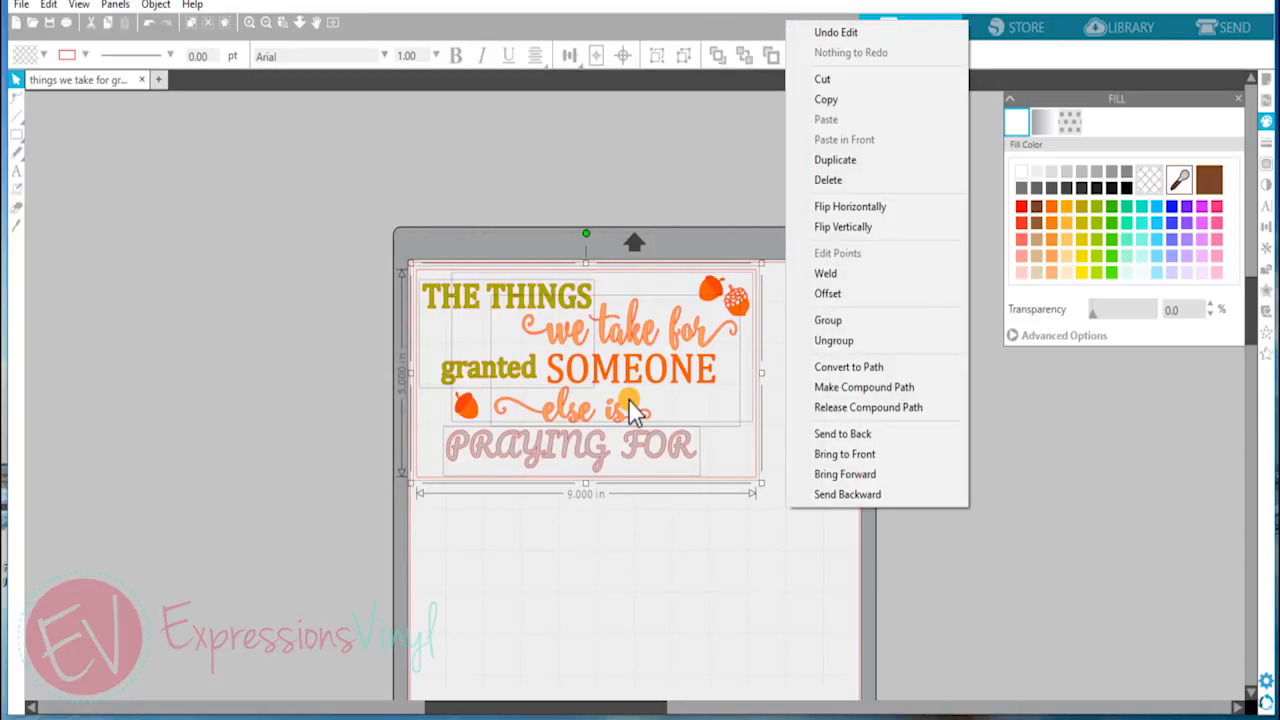
pyautogui.click(805, 160)
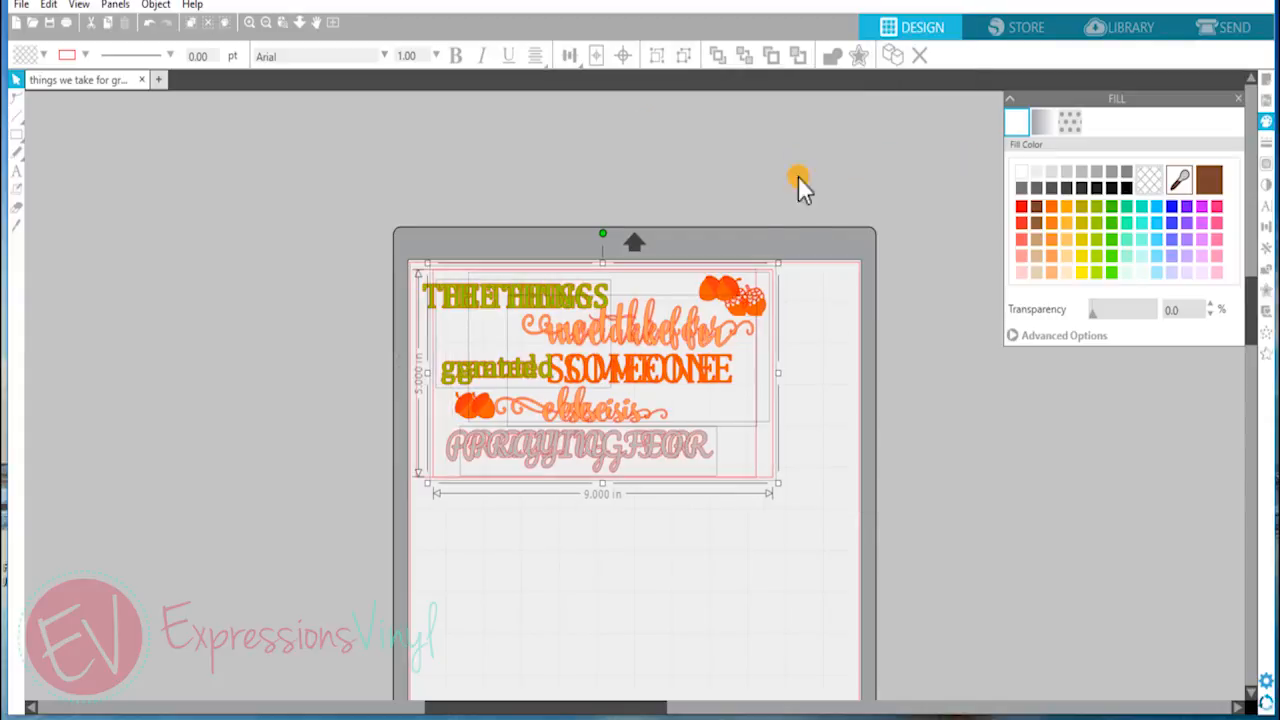
pyautogui.moveTo(704, 368)
pyautogui.mouseDown()
pyautogui.moveTo(681, 285)
pyautogui.moveTo(701, 358)
pyautogui.mouseUp()
pyautogui.click(604, 269)
pyautogui.moveTo(609, 250); pyautogui.dragTo(556, 190)
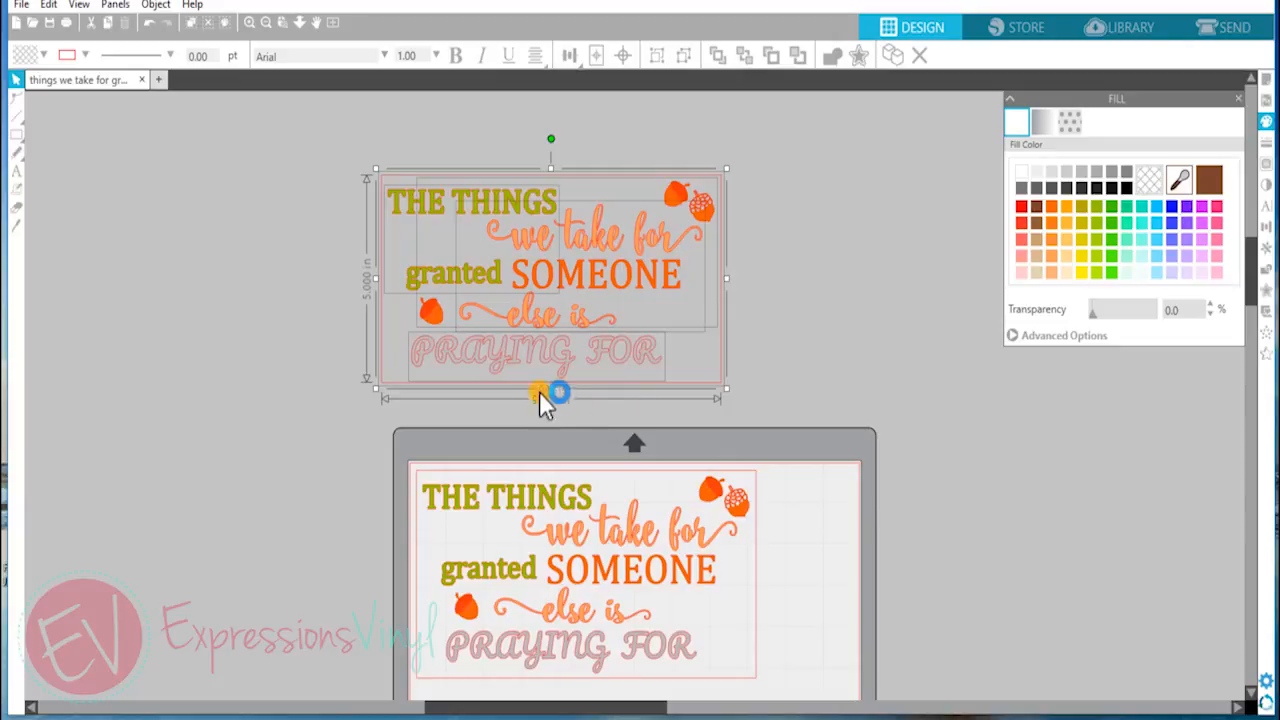
pyautogui.click(761, 277)
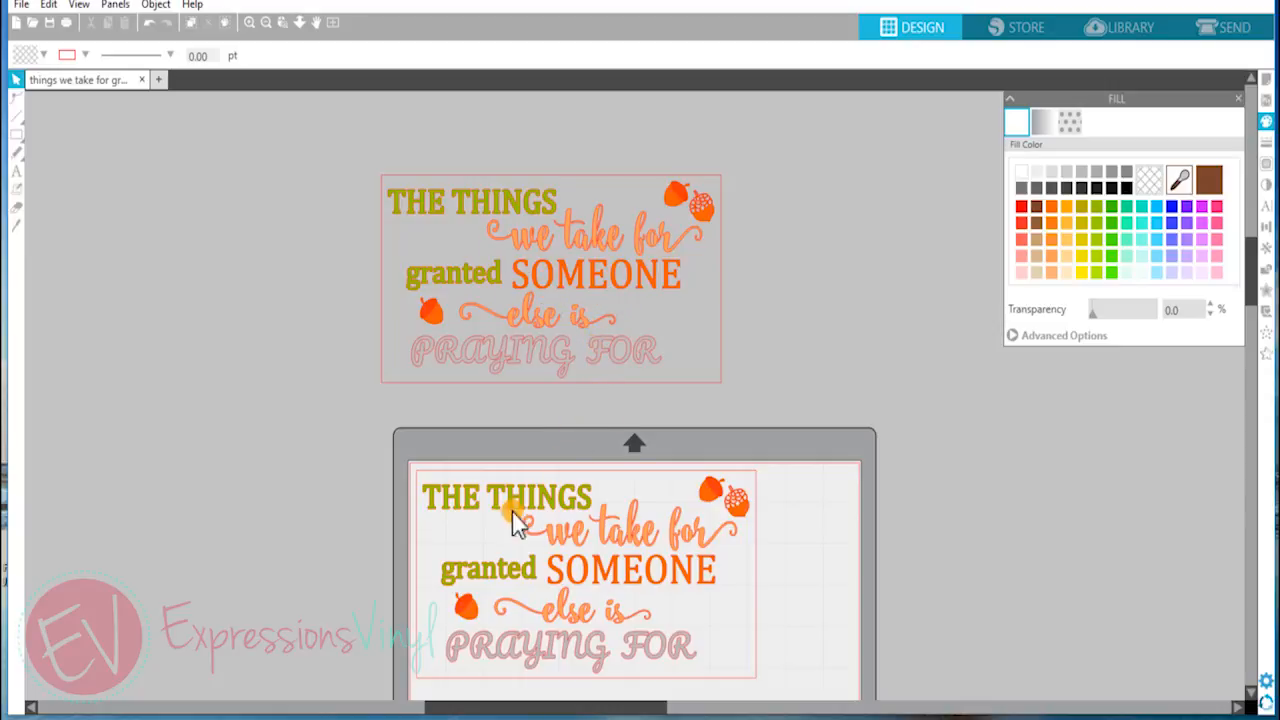
# - Delete "we take for / else is", "SOMEONE" with the acorns, and "PRAYING FOR" from the design on the mat
pyautogui.scroll(-3, 794, 540)
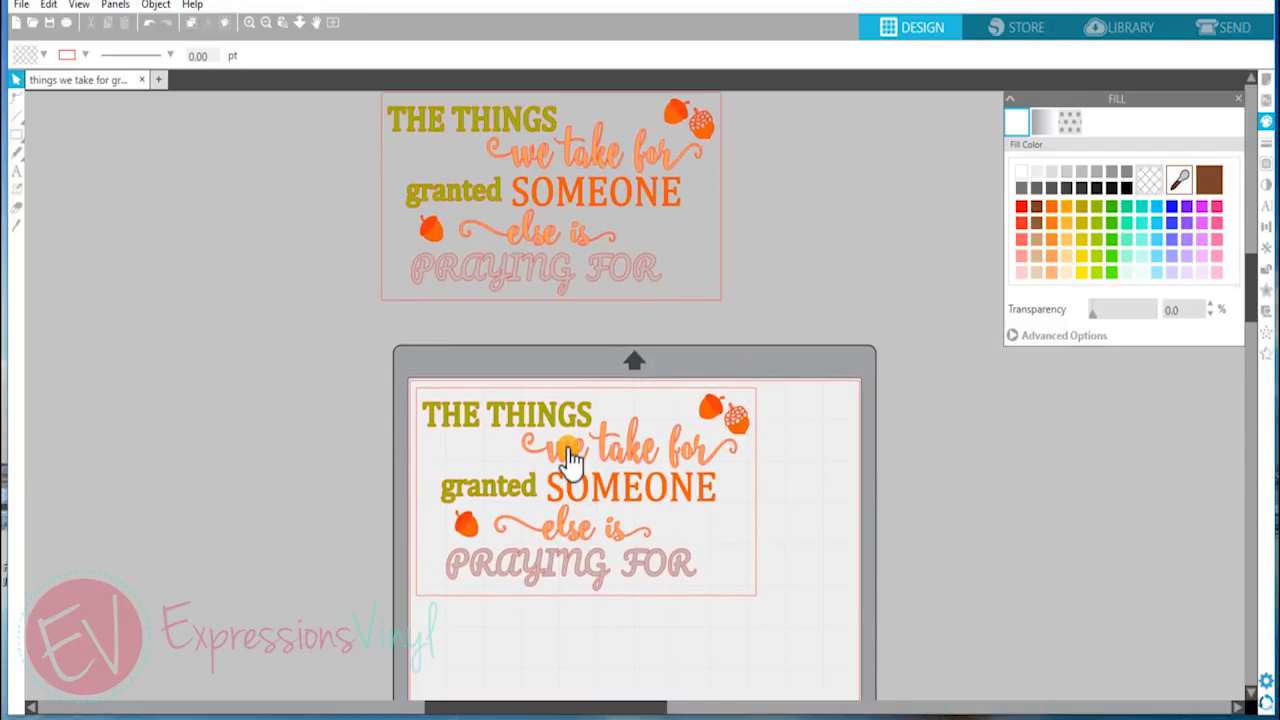
pyautogui.click(569, 458)
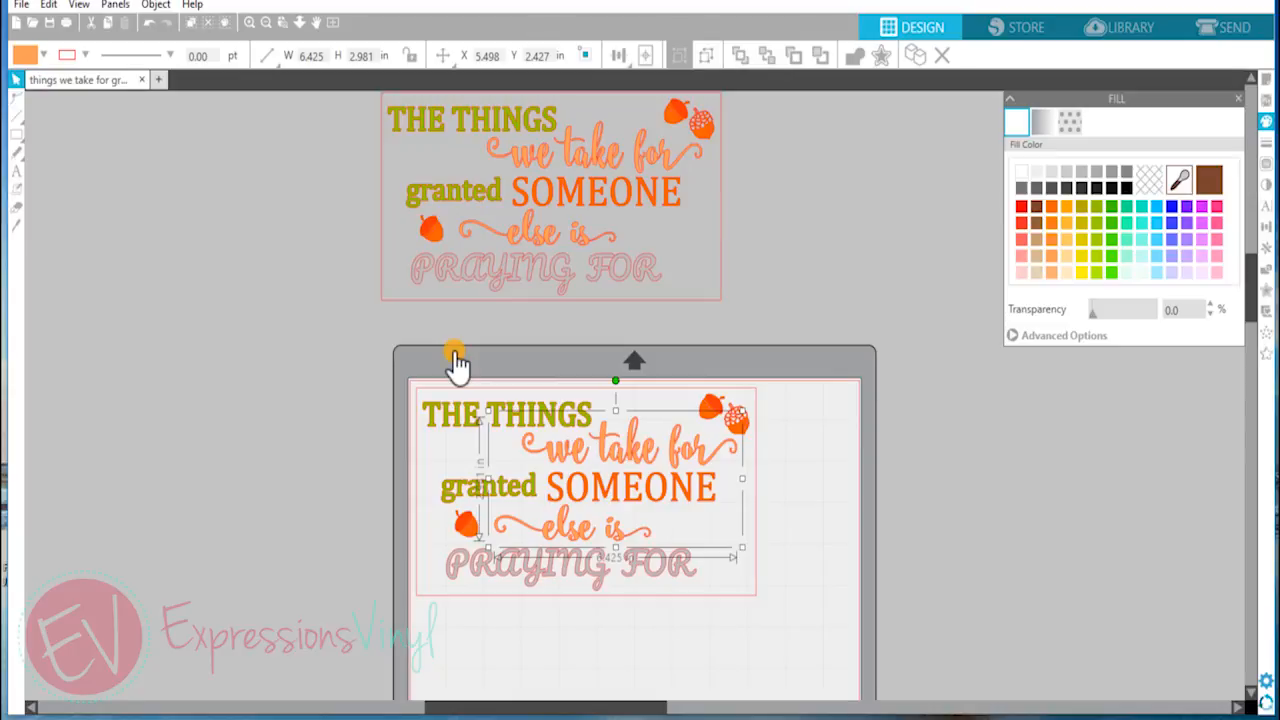
pyautogui.press('Delete')
pyautogui.click(586, 500)
pyautogui.press('Delete')
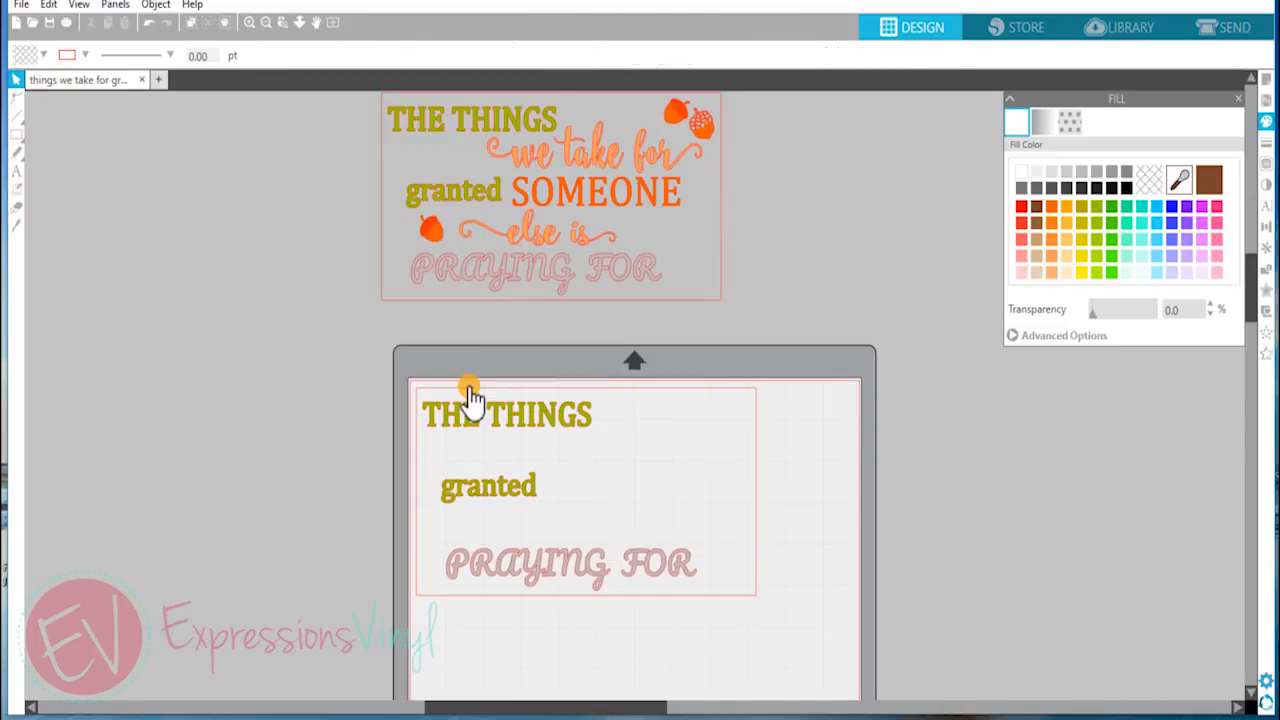
pyautogui.click(592, 565)
pyautogui.press('Delete')
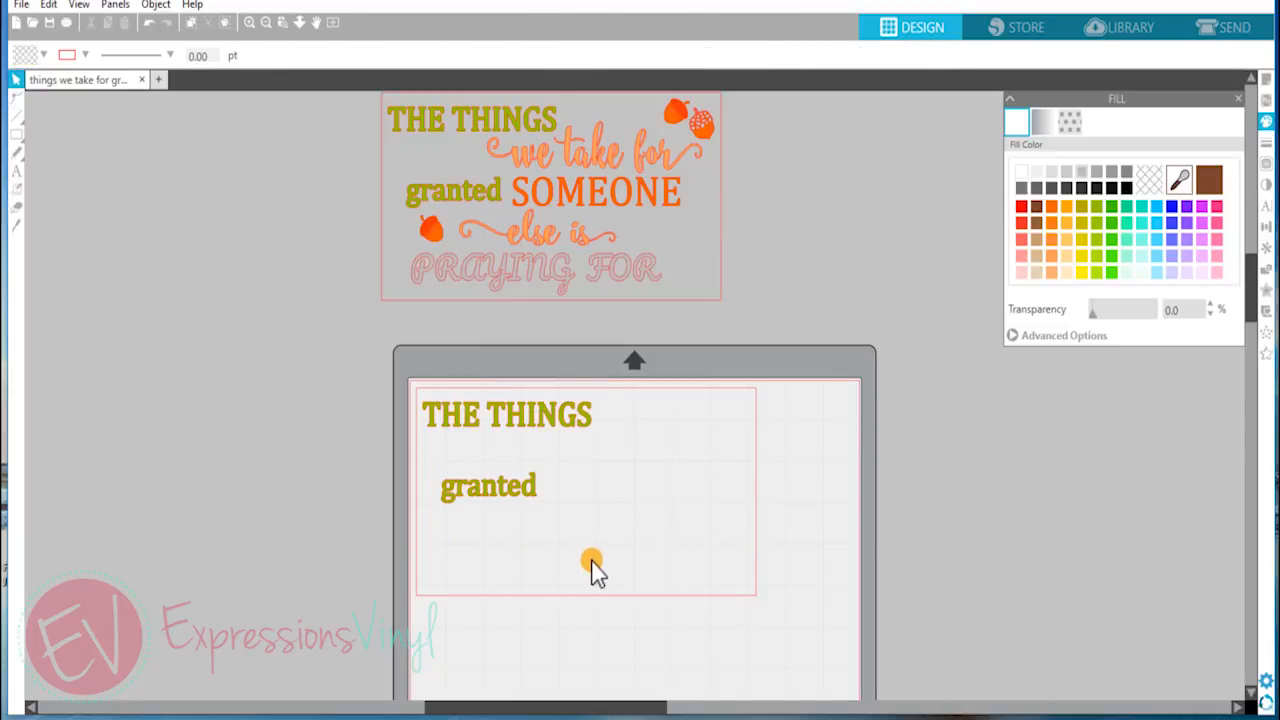
# - Group the green "THE THINGS granted" text with its rectangle and move the group off the mat to its right
pyautogui.moveTo(434, 471); pyautogui.dragTo(731, 608)
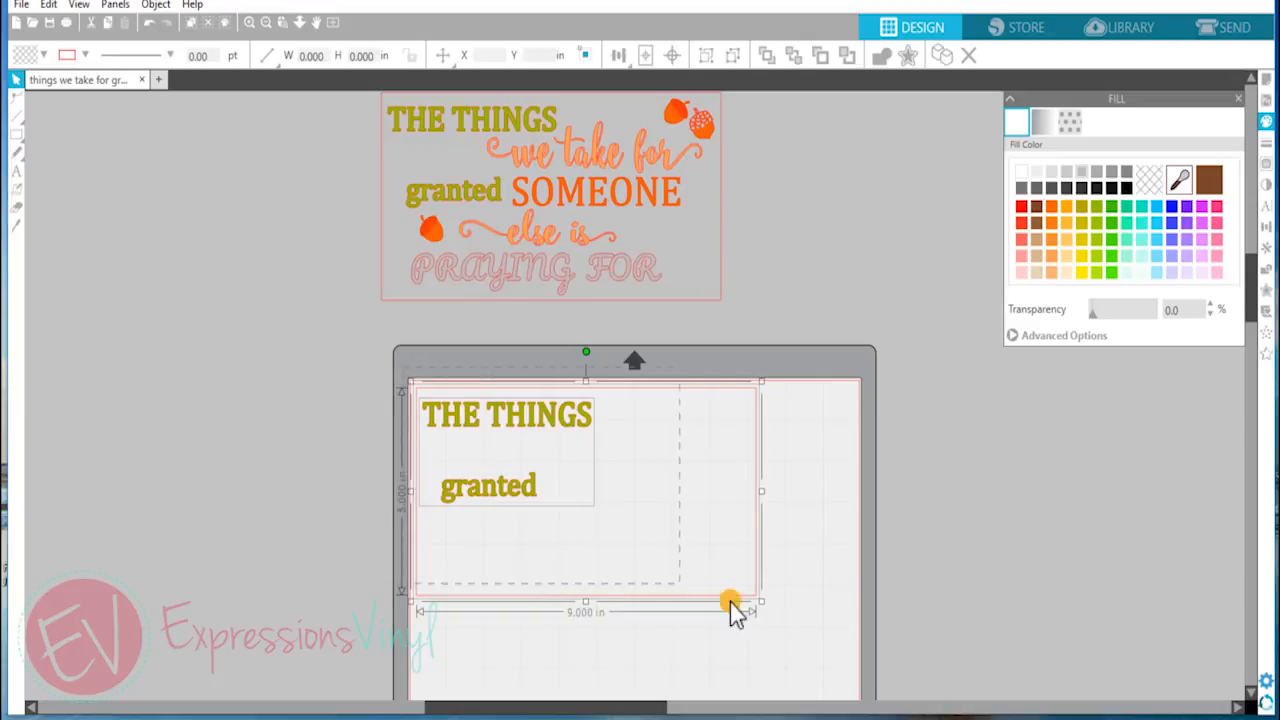
pyautogui.rightClick(643, 545)
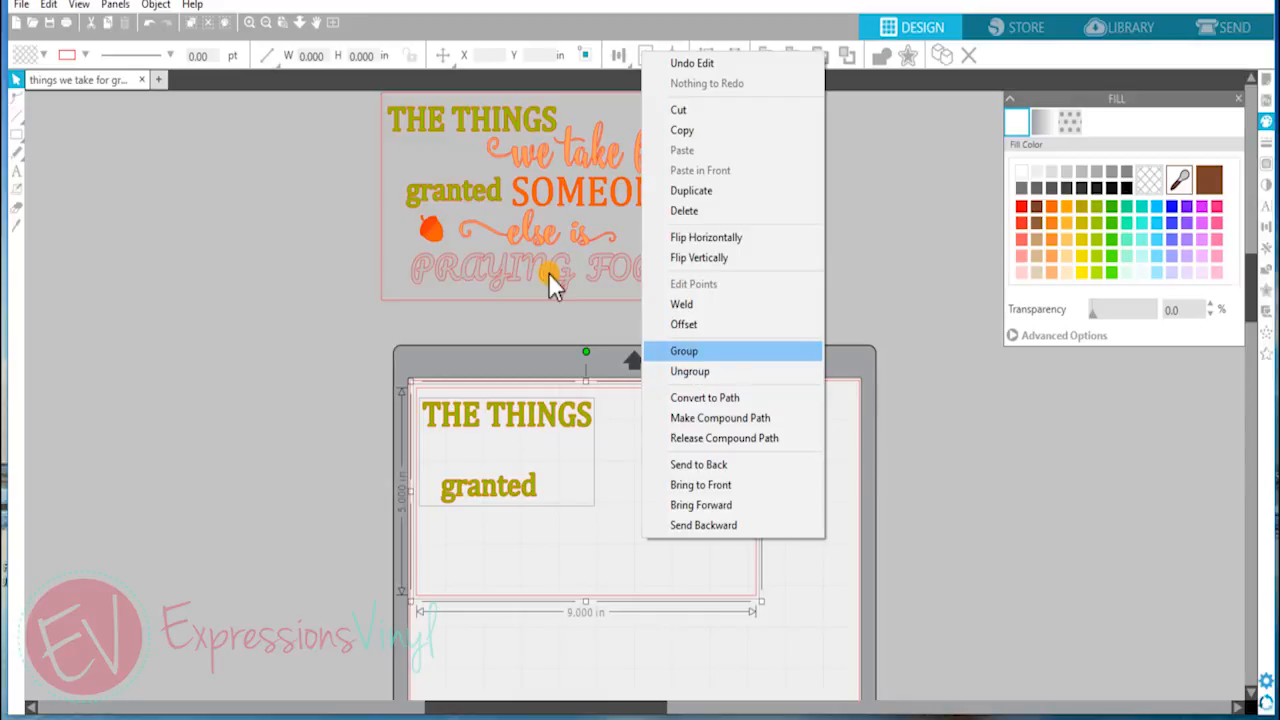
pyautogui.click(684, 351)
pyautogui.moveTo(580, 423); pyautogui.dragTo(1160, 271)
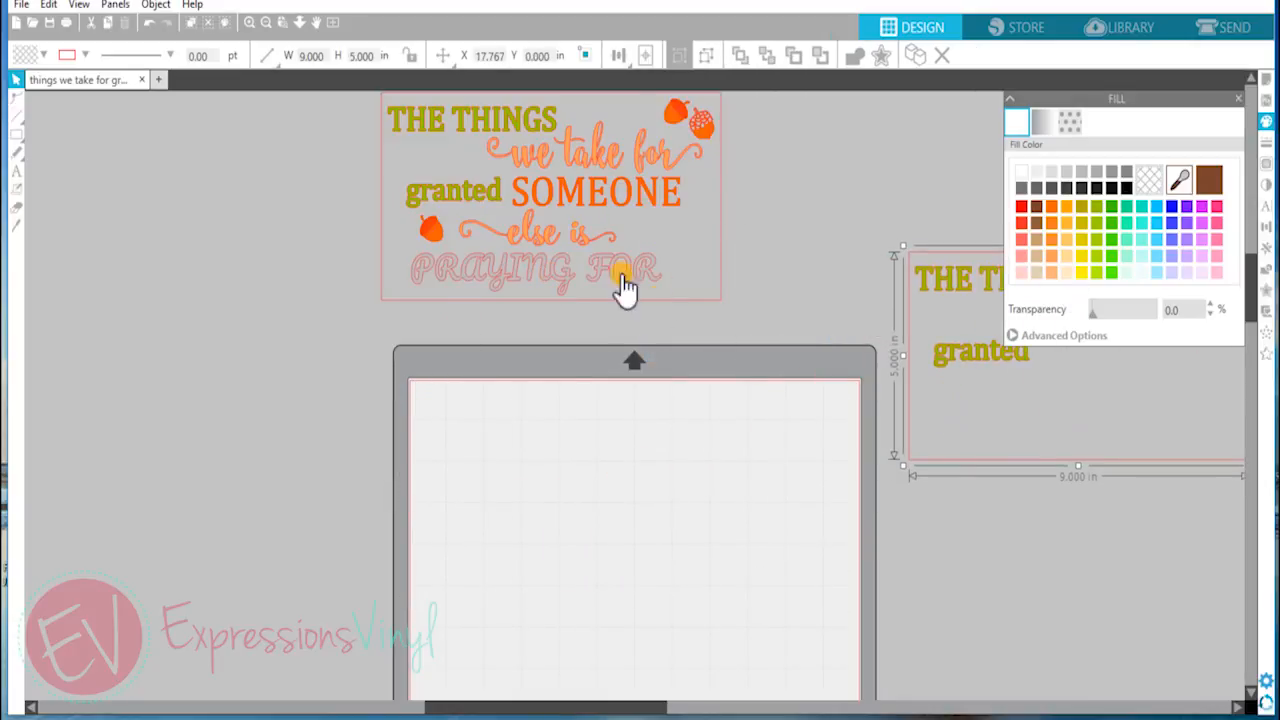
# - Duplicate the full design above the mat, including its rectangle
pyautogui.moveTo(351, 97); pyautogui.dragTo(736, 338)
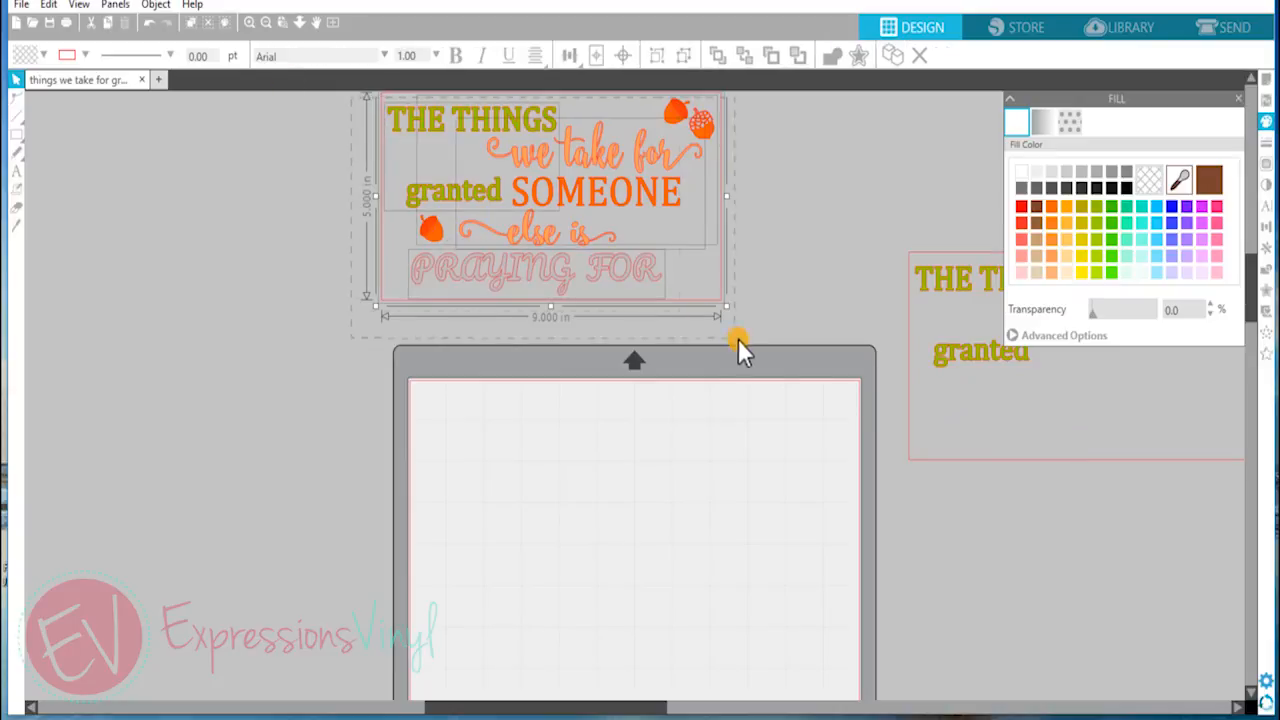
pyautogui.rightClick(755, 330)
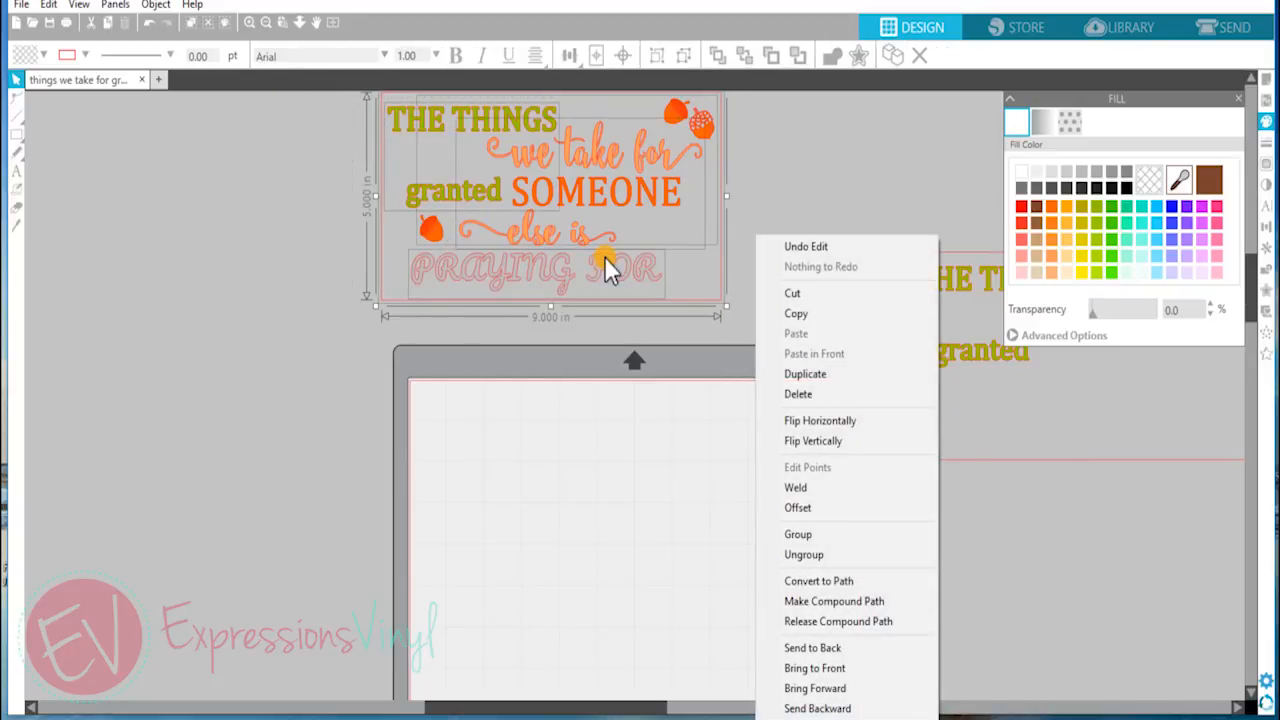
pyautogui.click(774, 374)
pyautogui.click(708, 291)
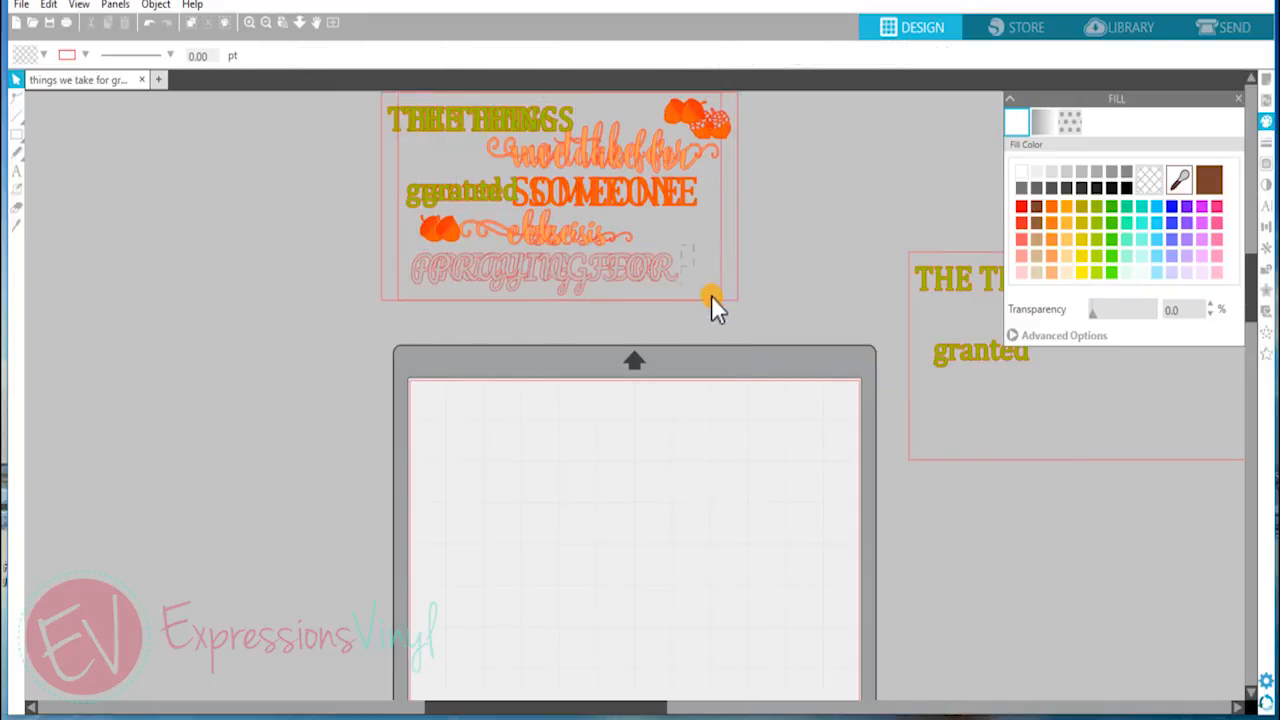
pyautogui.click(579, 234)
pyautogui.moveTo(735, 300); pyautogui.dragTo(713, 340)
pyautogui.click(149, 22)
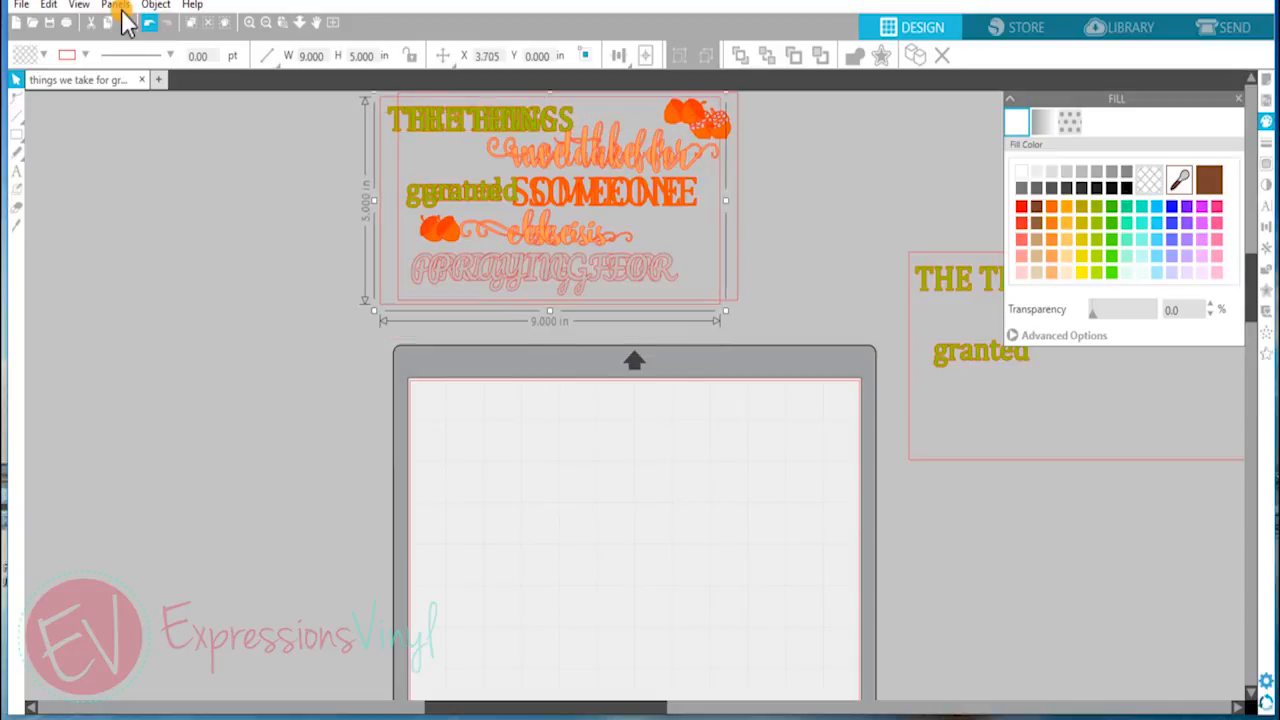
pyautogui.press('Escape')
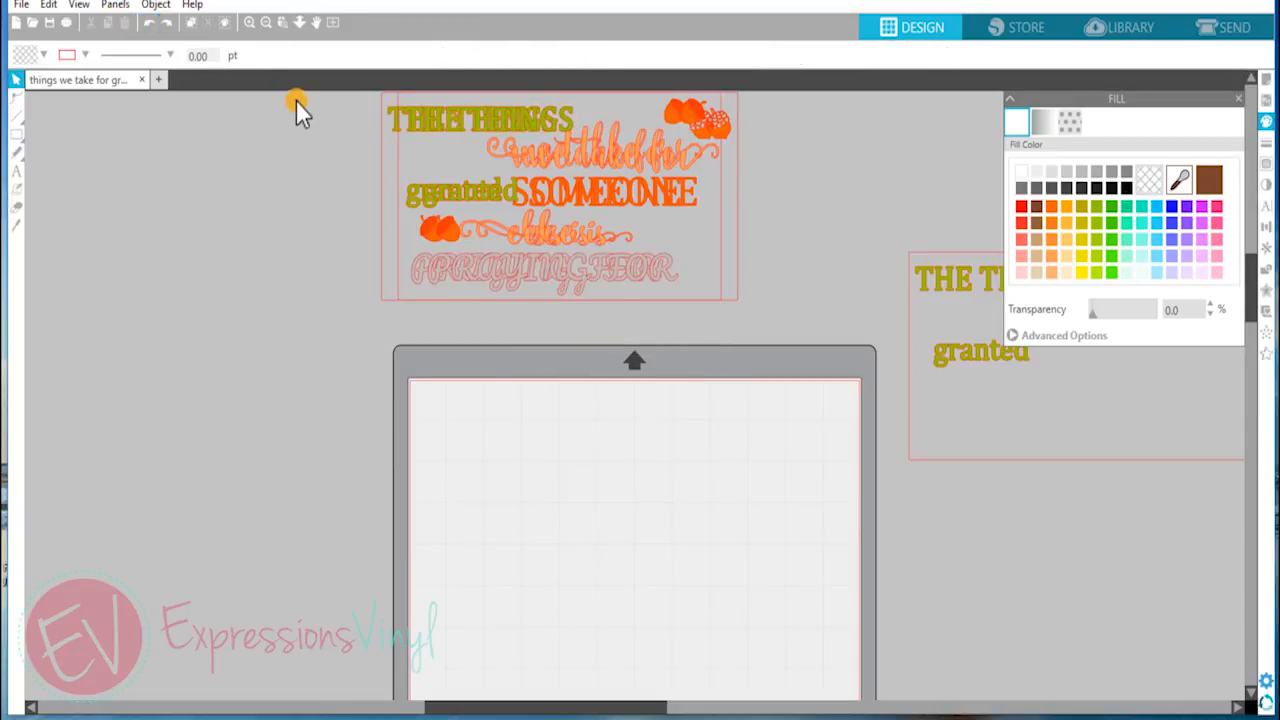
pyautogui.click(149, 22)
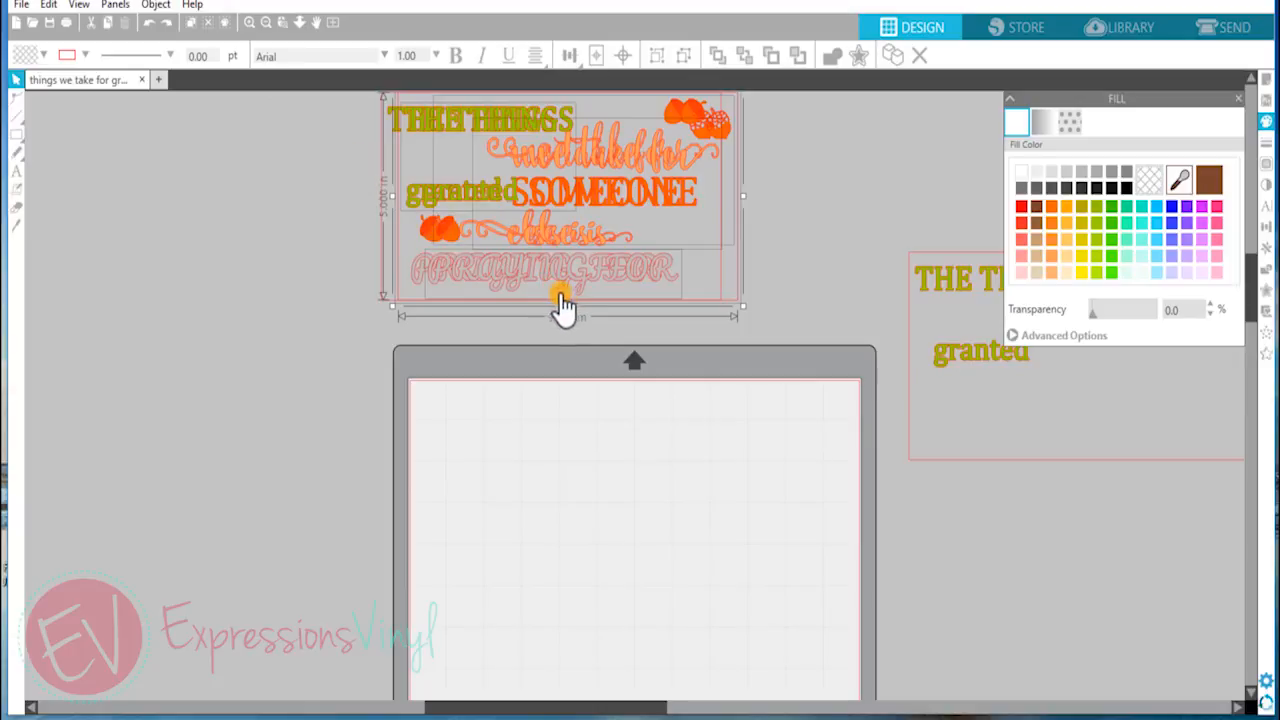
# - Move the duplicated design down onto the empty mat and deselect it
pyautogui.moveTo(558, 307); pyautogui.dragTo(609, 606)
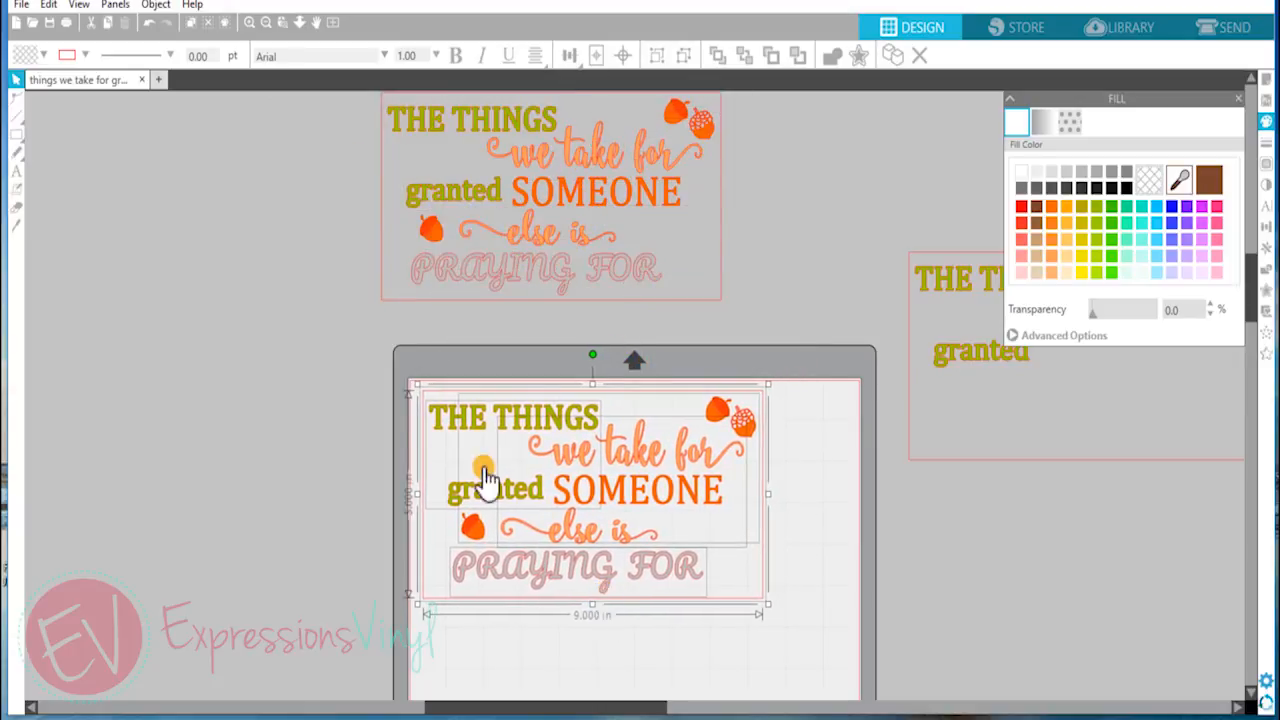
pyautogui.click(778, 604)
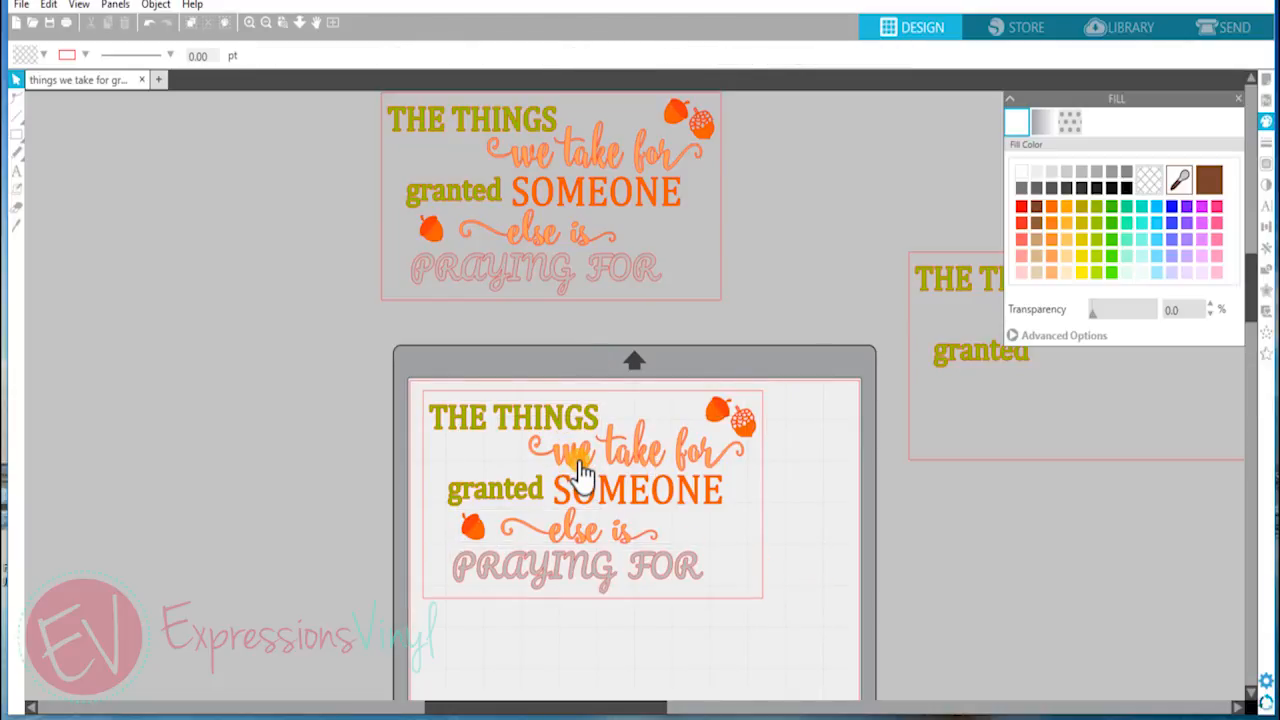
# - Delete "THE THINGS granted", "SOMEONE" with the acorns, and "PRAYING FOR" from the copy on the mat
pyautogui.click(543, 432)
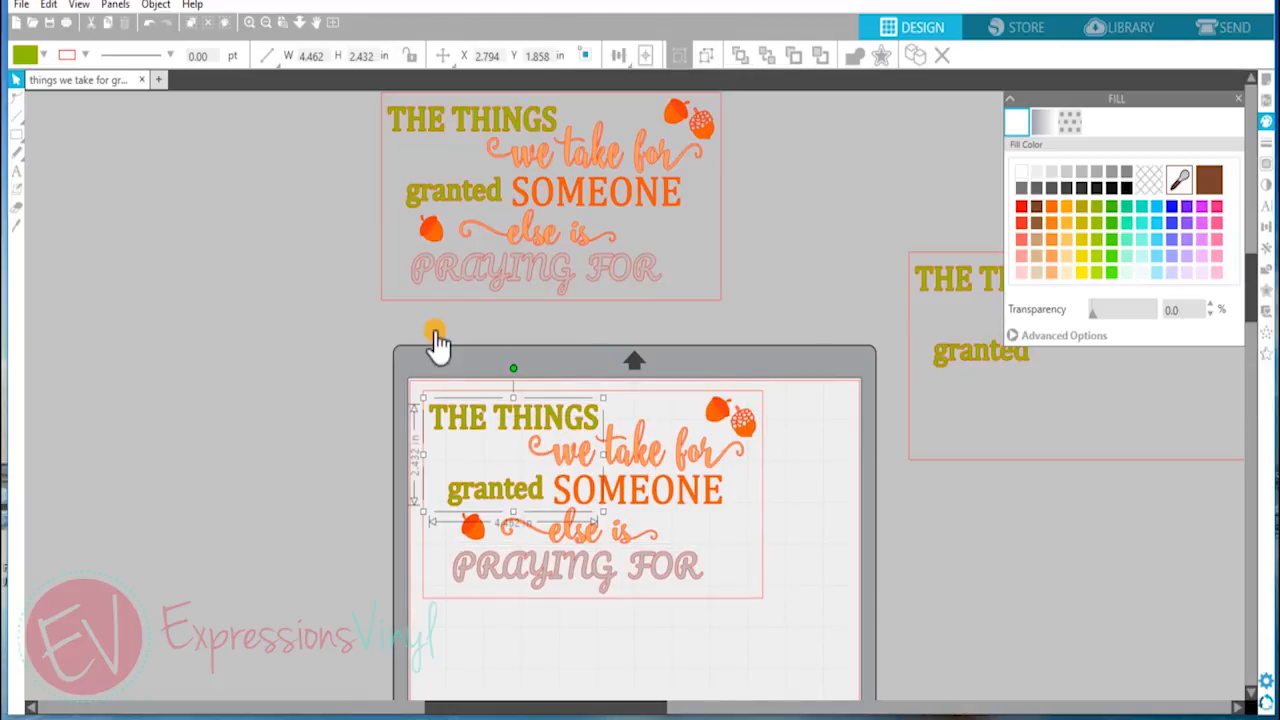
pyautogui.press('Delete')
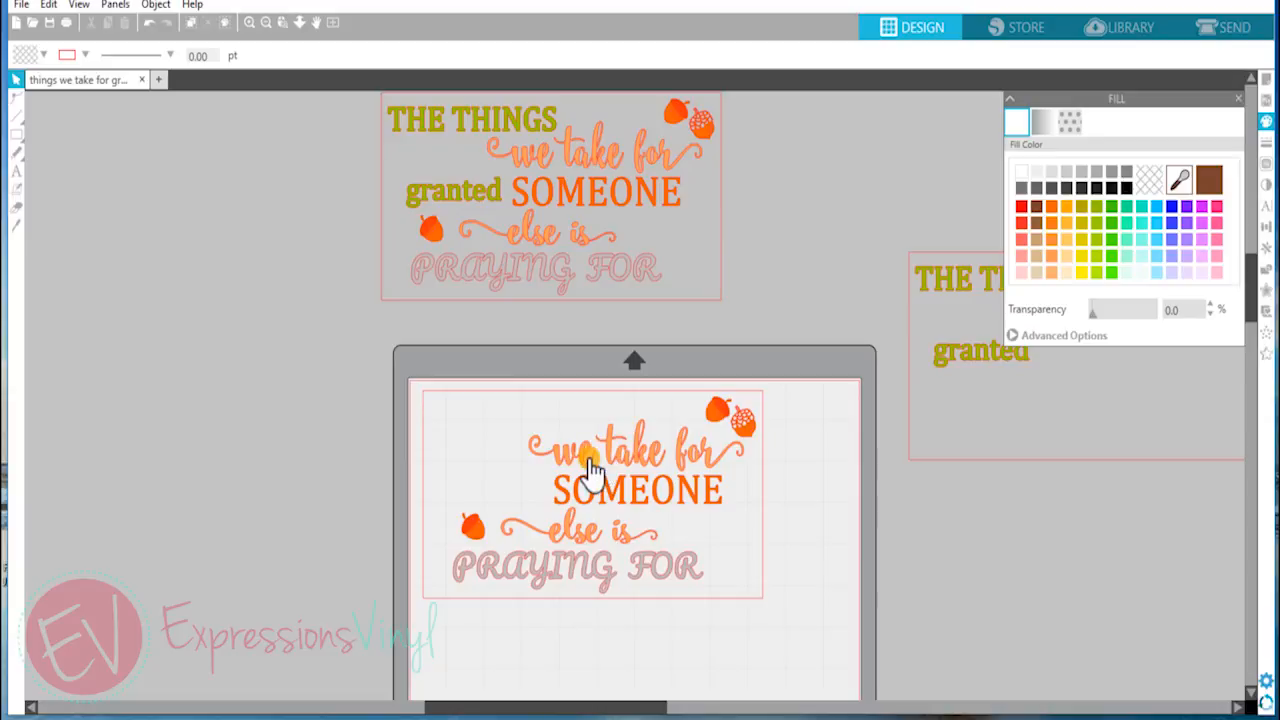
pyautogui.click(490, 398)
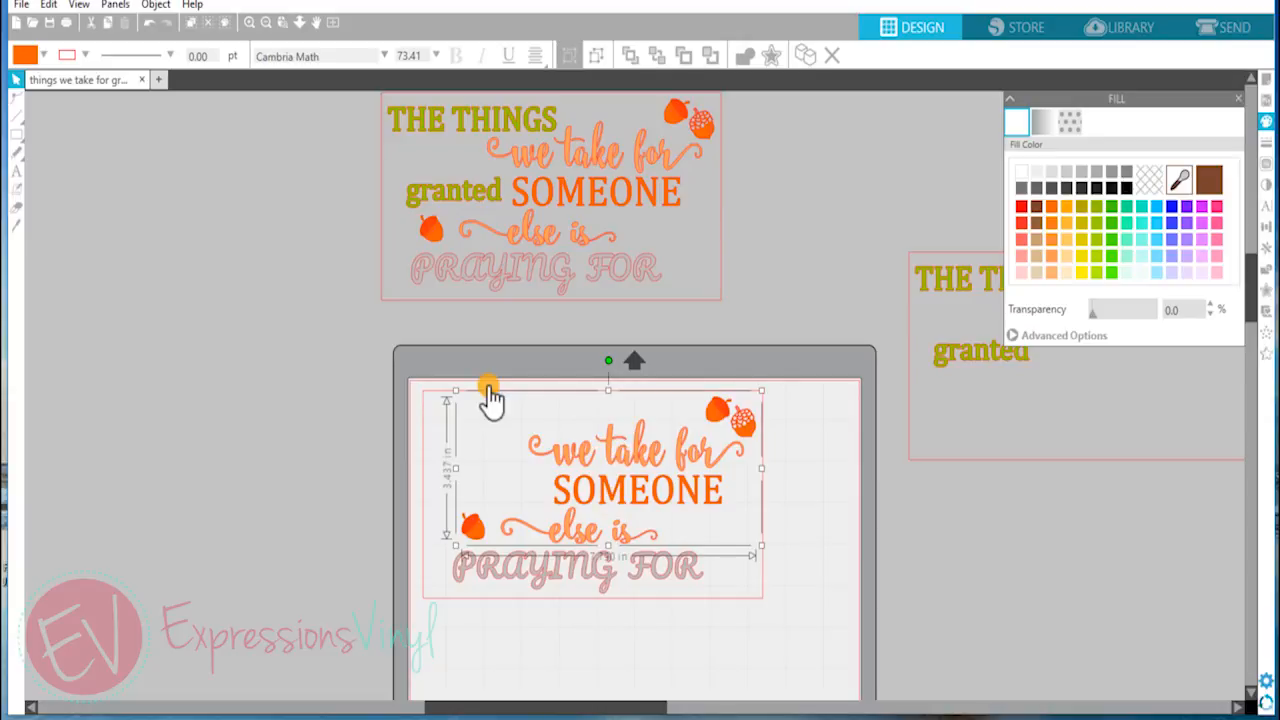
pyautogui.press('Delete')
pyautogui.click(628, 562)
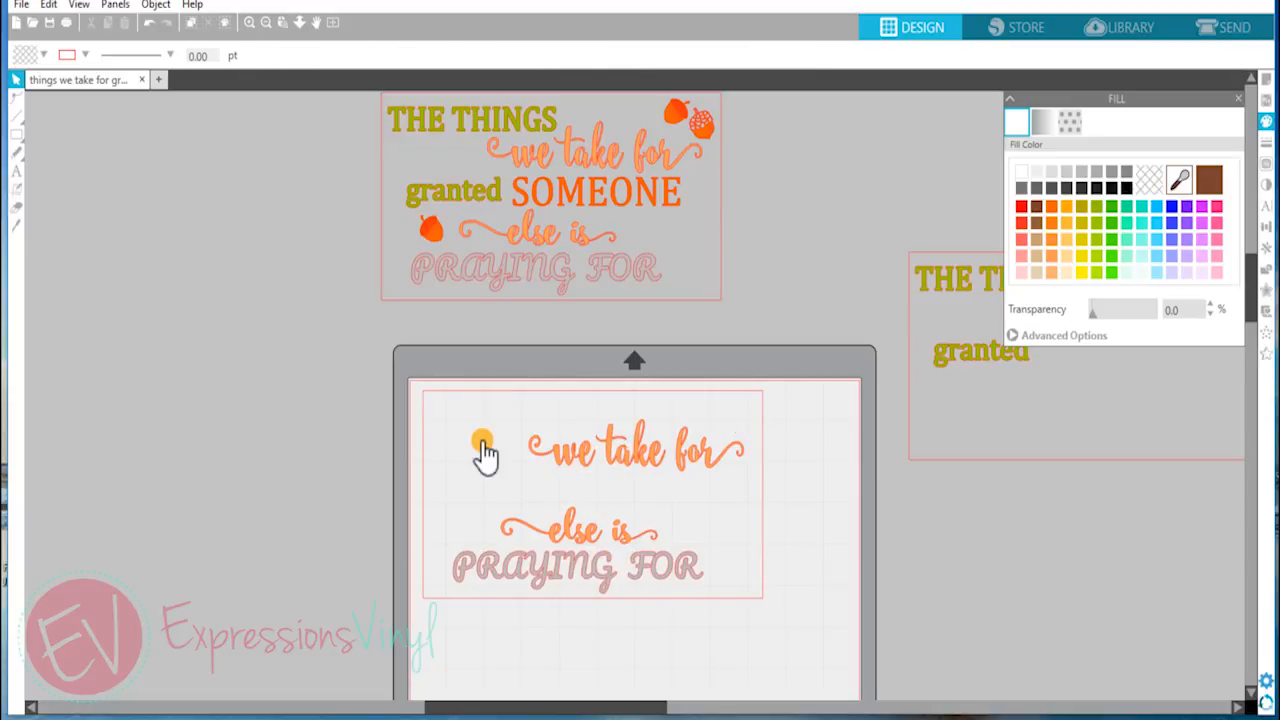
pyautogui.press('Delete')
# - Group "we take for / else is" with its rectangle and move the group off the mat, below the green text's group
pyautogui.moveTo(320, 299); pyautogui.dragTo(777, 638)
pyautogui.rightClick(806, 638)
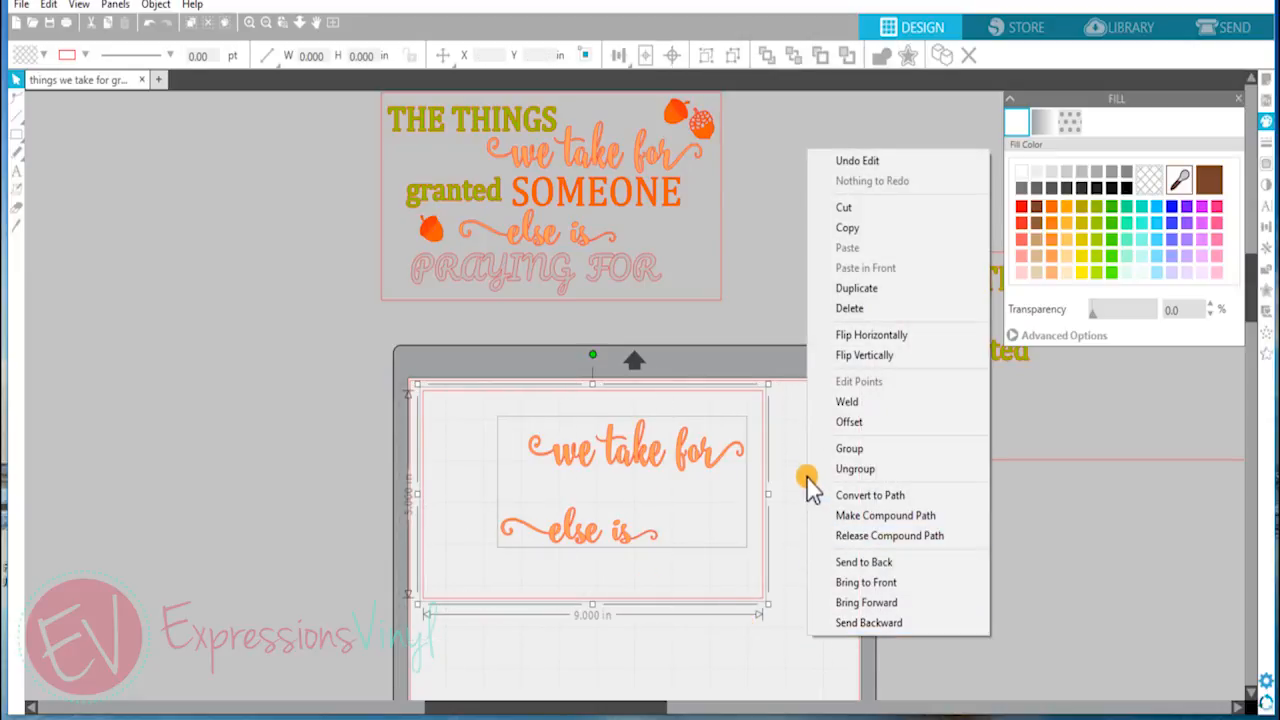
pyautogui.click(824, 450)
pyautogui.moveTo(711, 474); pyautogui.dragTo(1195, 578)
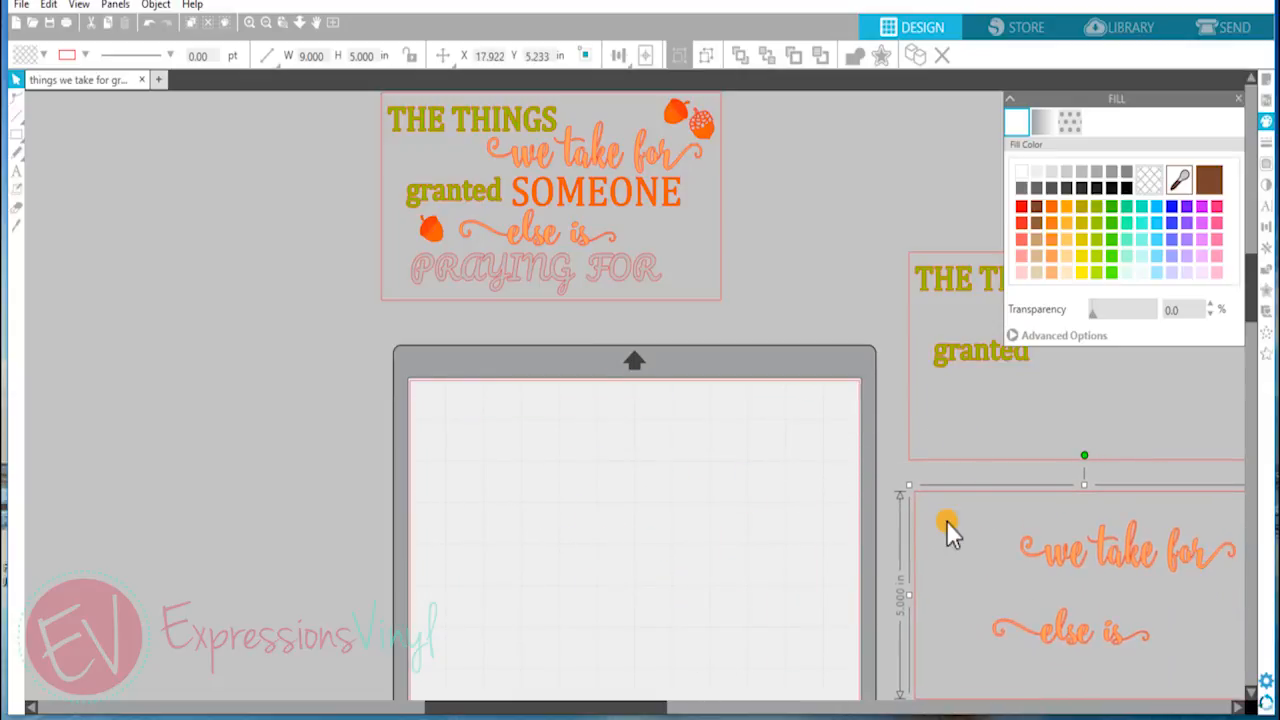
# - Duplicate the full design above the mat again and move this copy onto the mat
pyautogui.scroll(2, 799, 506)
pyautogui.moveTo(357, 211); pyautogui.dragTo(641, 380)
pyautogui.rightClick(750, 433)
pyautogui.click(778, 373)
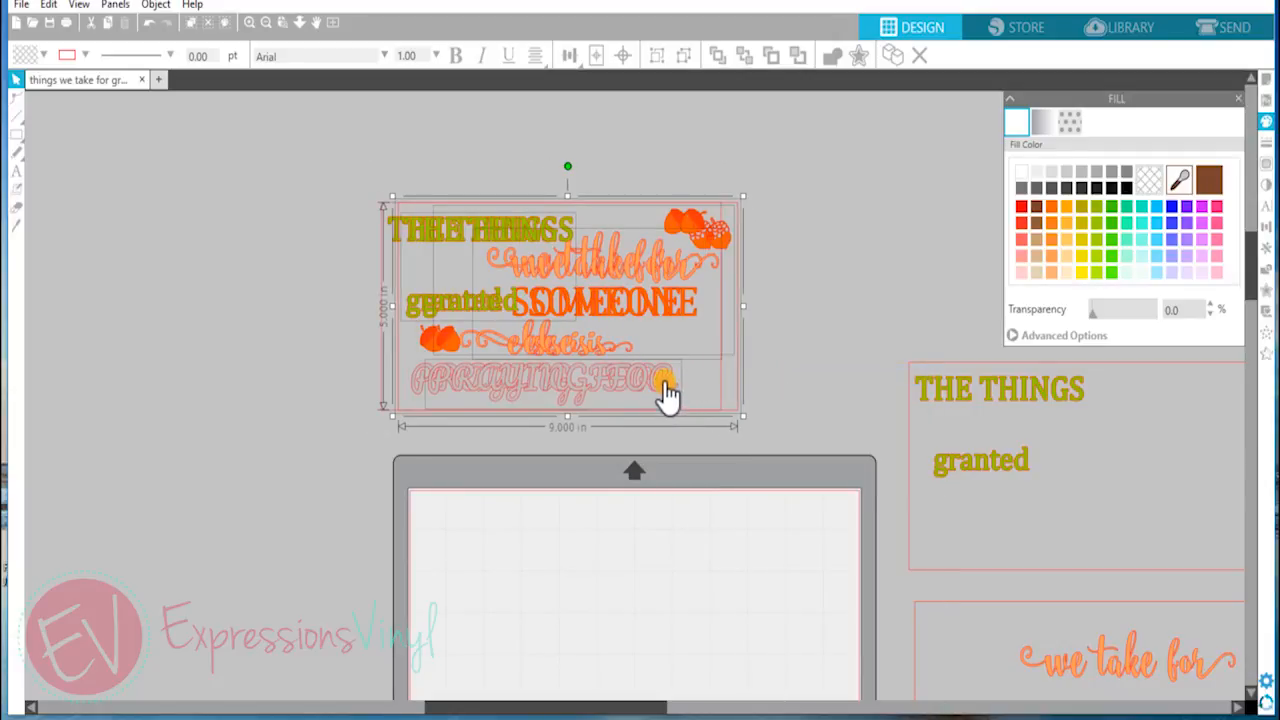
pyautogui.moveTo(674, 400); pyautogui.dragTo(688, 688)
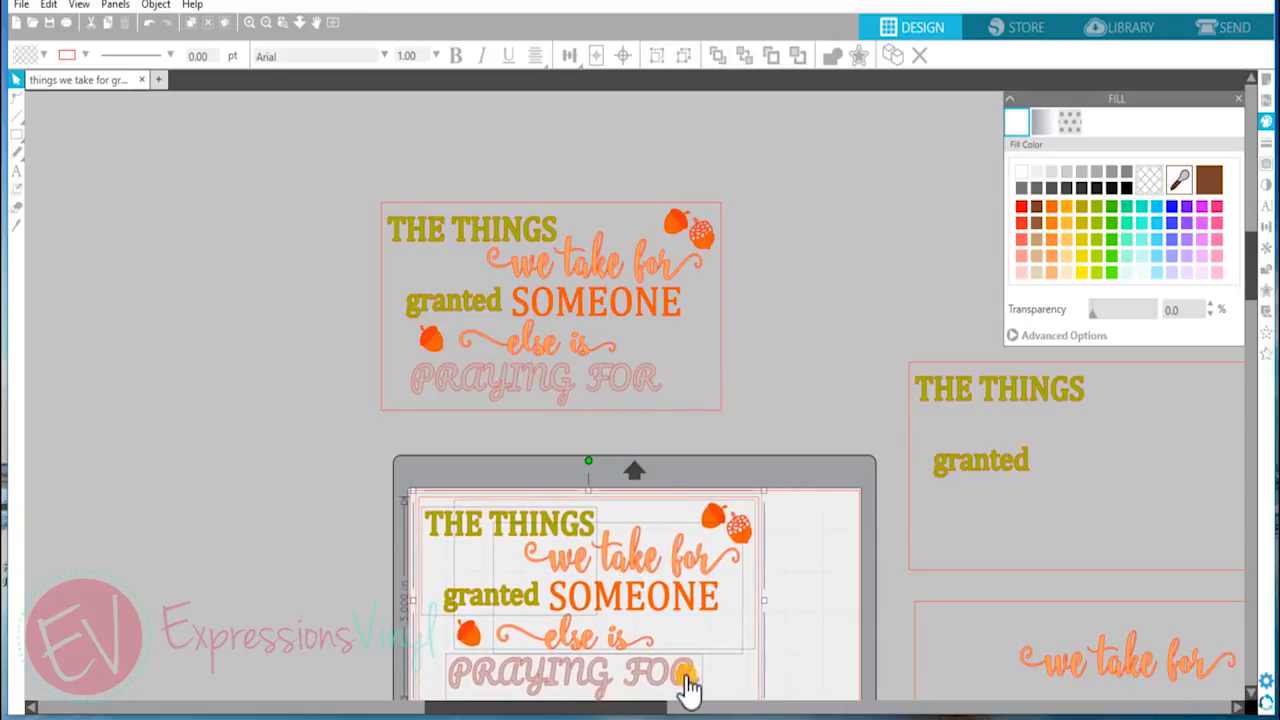
pyautogui.scroll(-2, 830, 640)
pyautogui.click(819, 628)
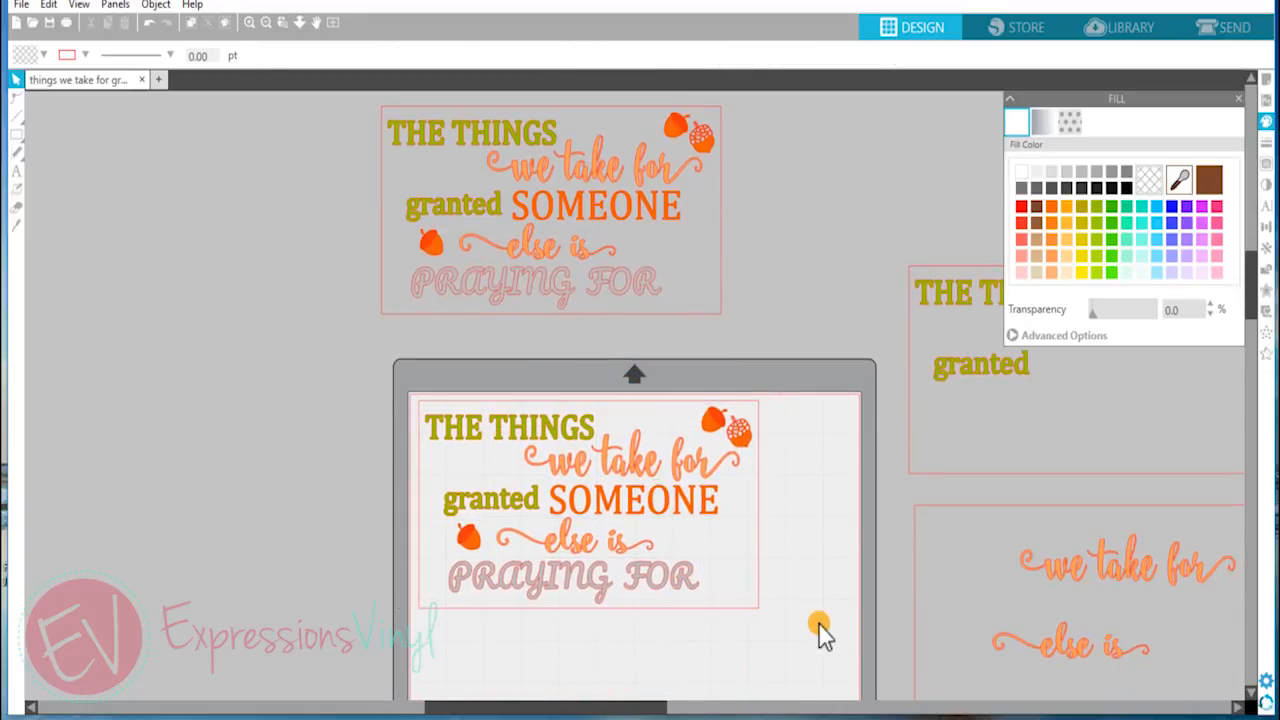
# - Delete "THE THINGS granted", "we take for / else is" and "PRAYING FOR" from the copy on the mat
pyautogui.click(555, 434)
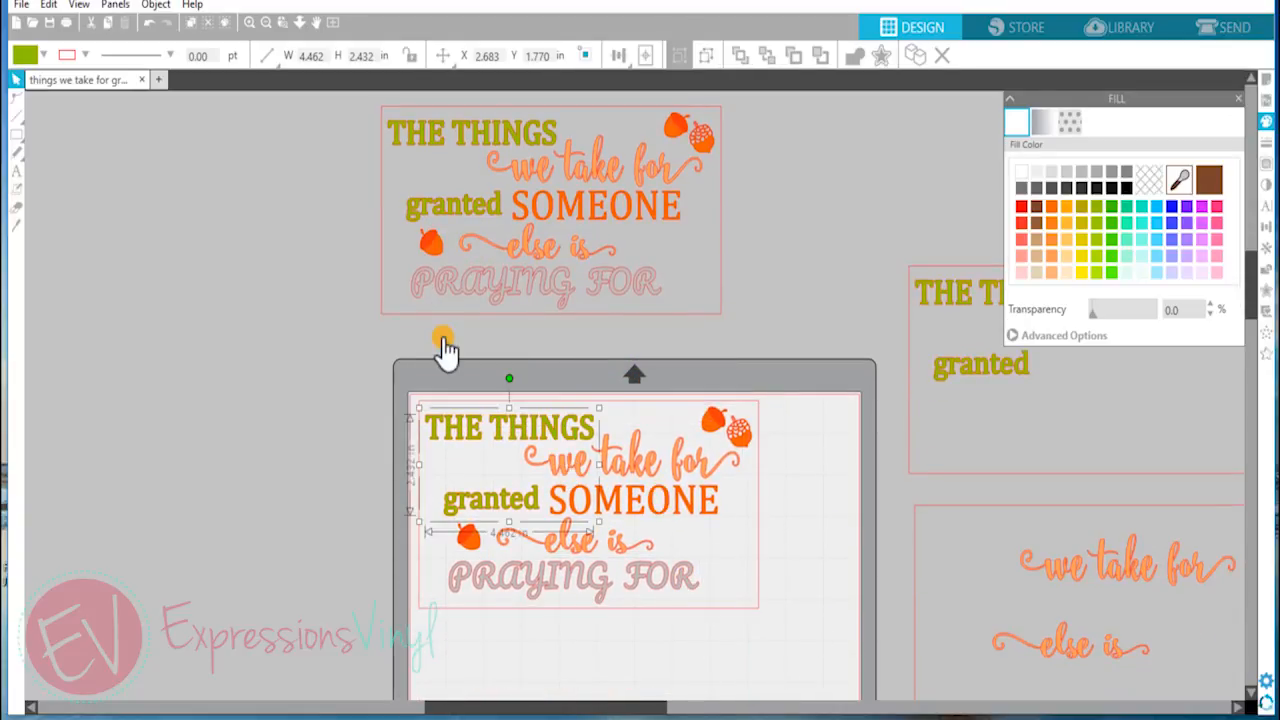
pyautogui.press('Delete')
pyautogui.click(565, 482)
pyautogui.press('Delete')
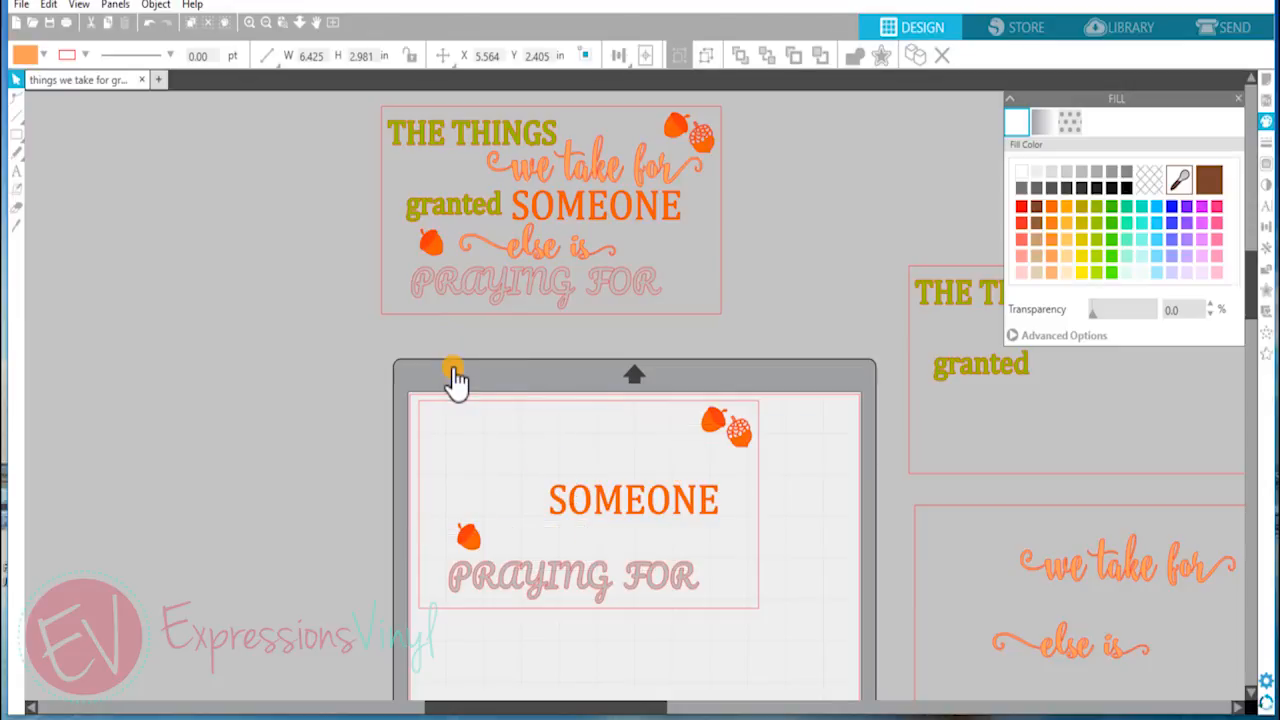
pyautogui.click(651, 584)
pyautogui.press('Delete')
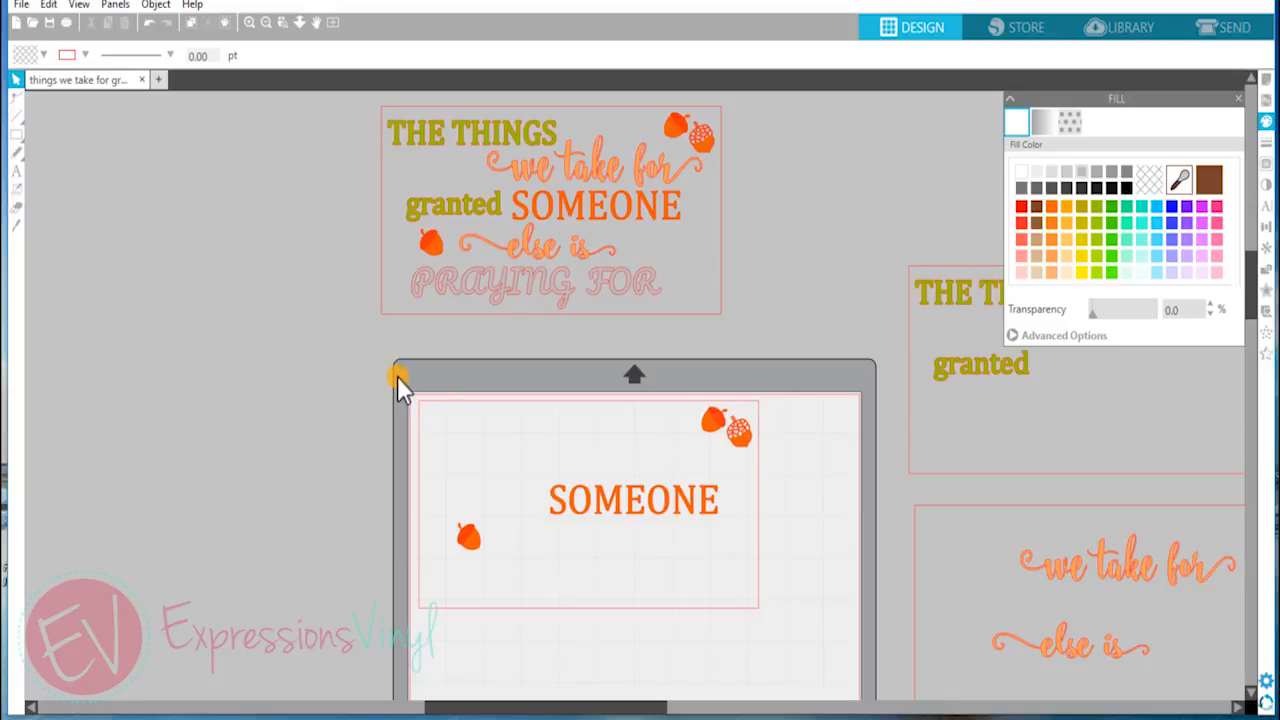
# - Group "SOMEONE" and the acorns with their rectangle and move the group off the mat, below the "we take for / else is" group
pyautogui.click(610, 545)
pyautogui.moveTo(405, 368); pyautogui.dragTo(780, 655)
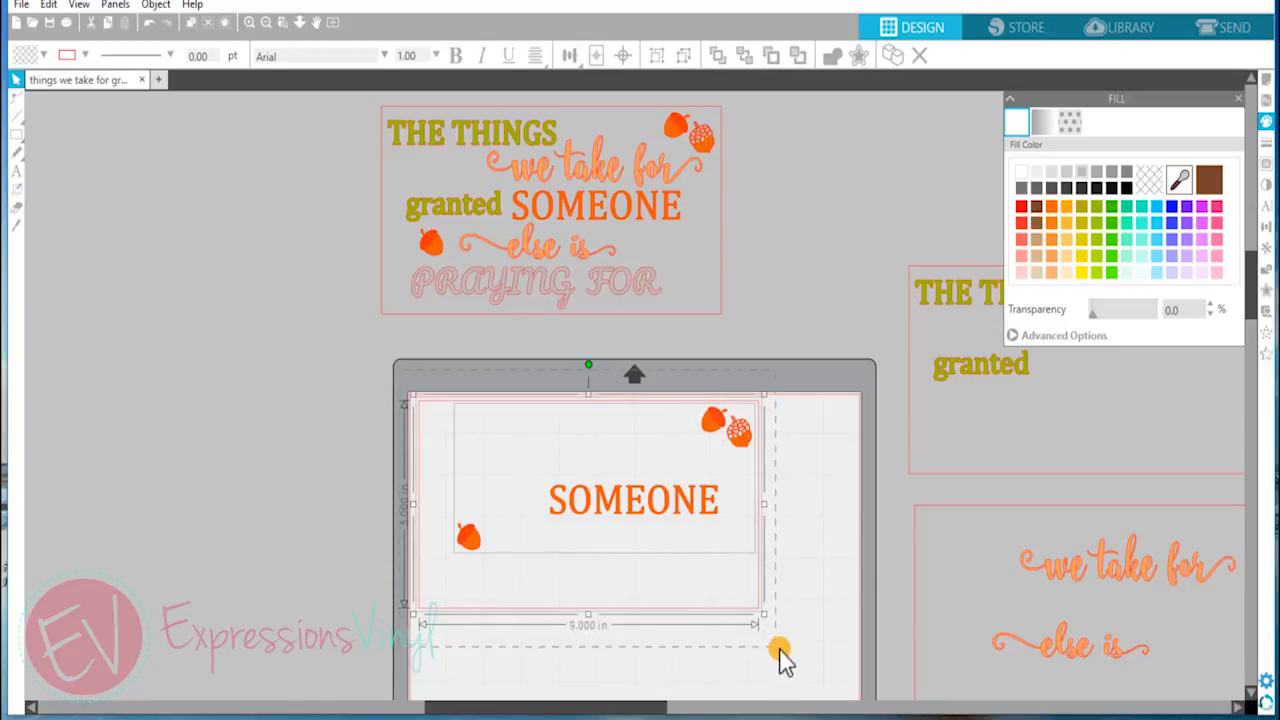
pyautogui.rightClick(789, 651)
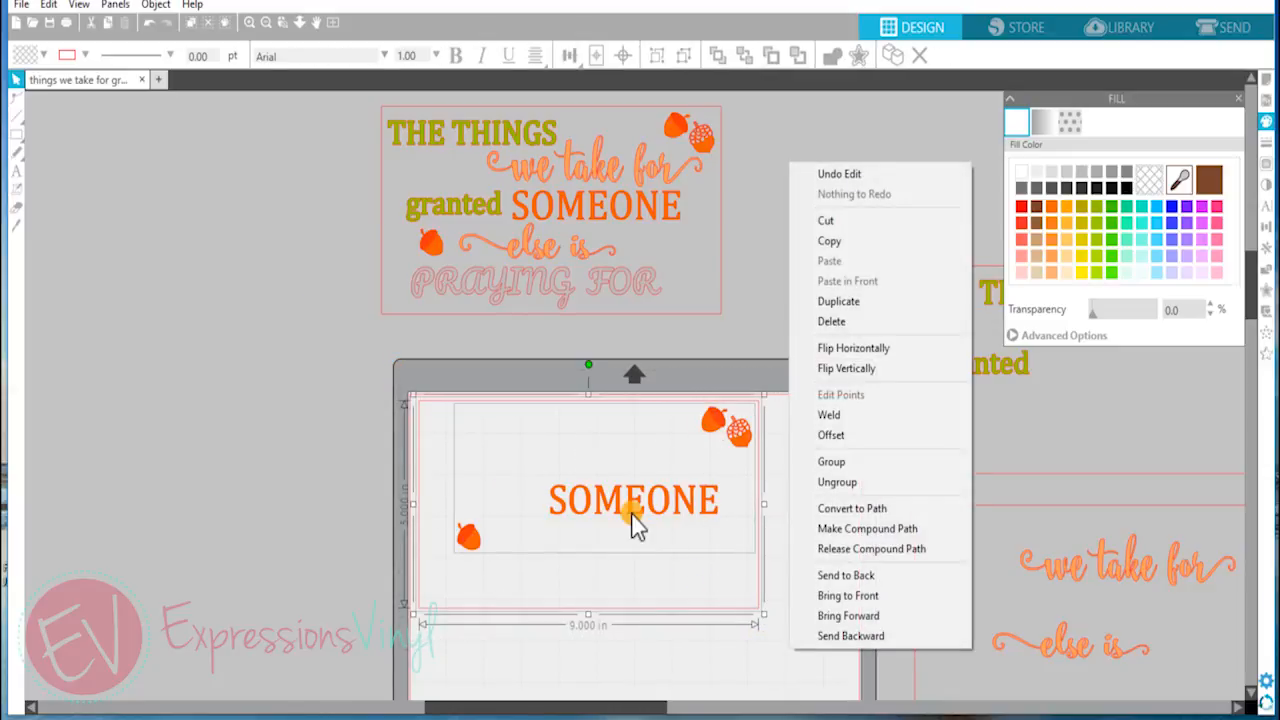
pyautogui.click(805, 463)
pyautogui.moveTo(694, 515); pyautogui.dragTo(1108, 645)
# - Duplicate the full design above the mat once more and place the new copy on the empty mat
pyautogui.scroll(5, 827, 651)
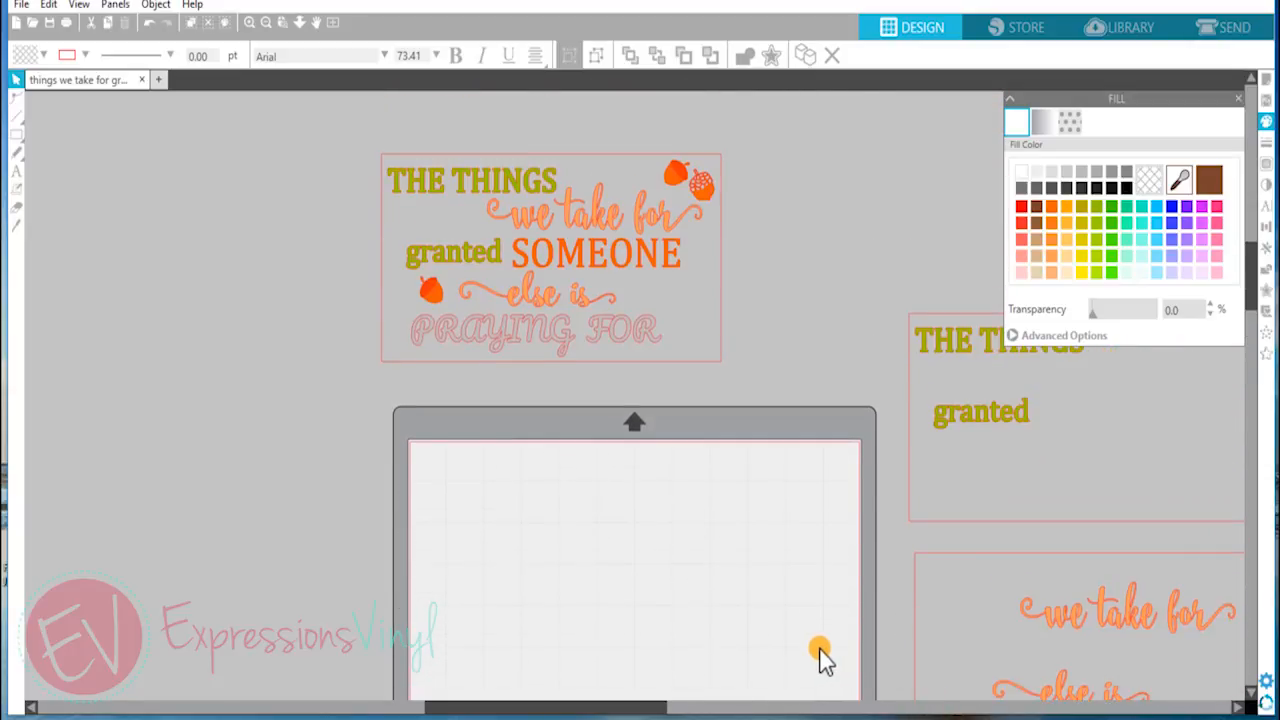
pyautogui.click(670, 330)
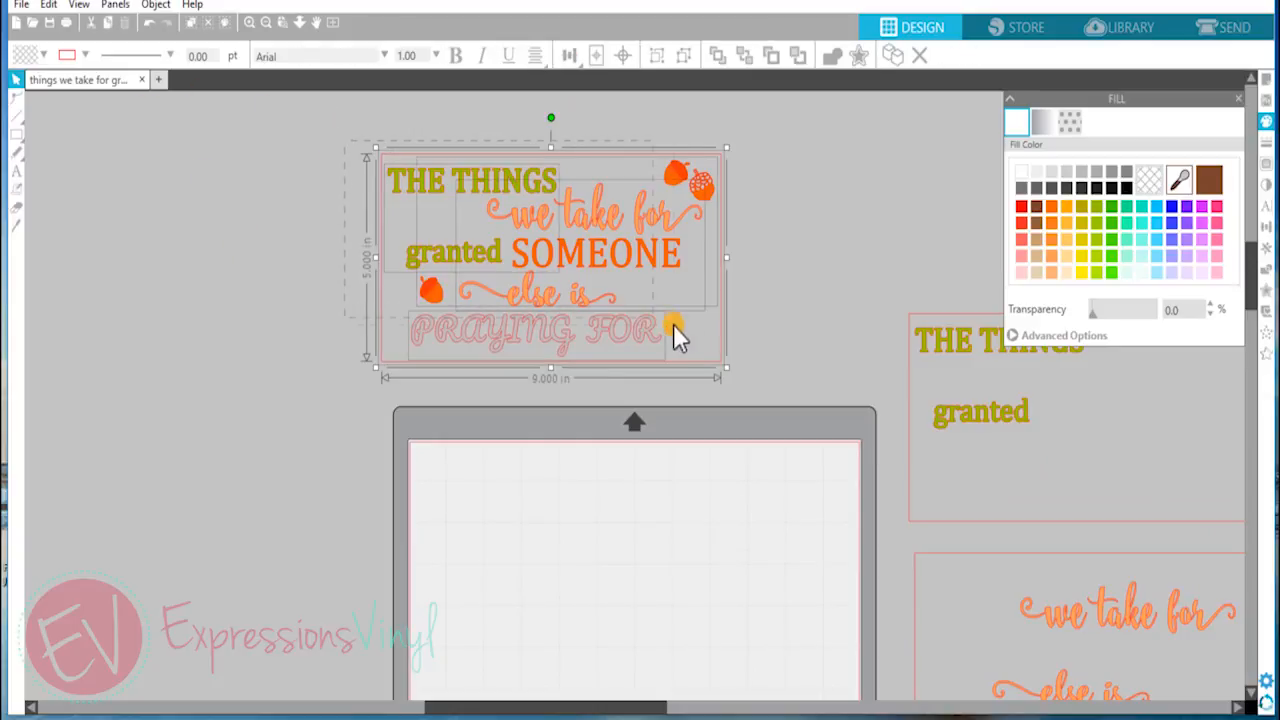
pyautogui.rightClick(610, 302)
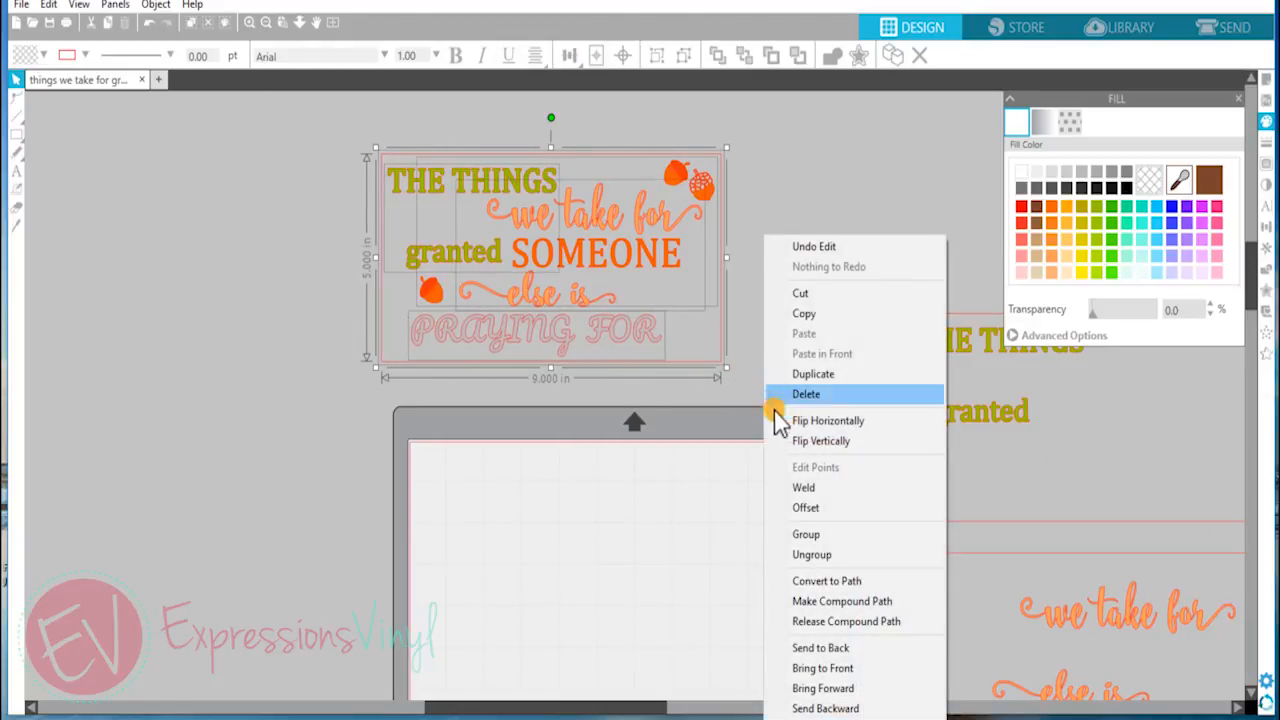
pyautogui.click(795, 376)
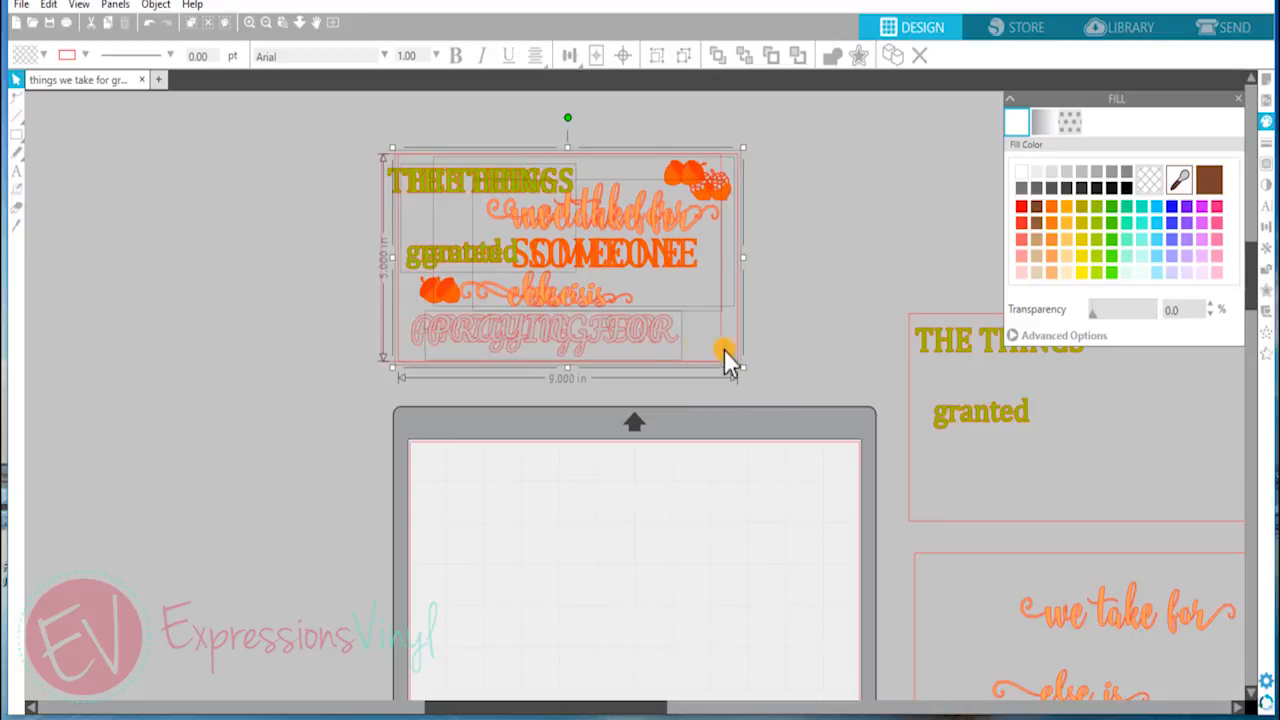
pyautogui.moveTo(670, 350); pyautogui.dragTo(708, 645)
pyautogui.click(794, 578)
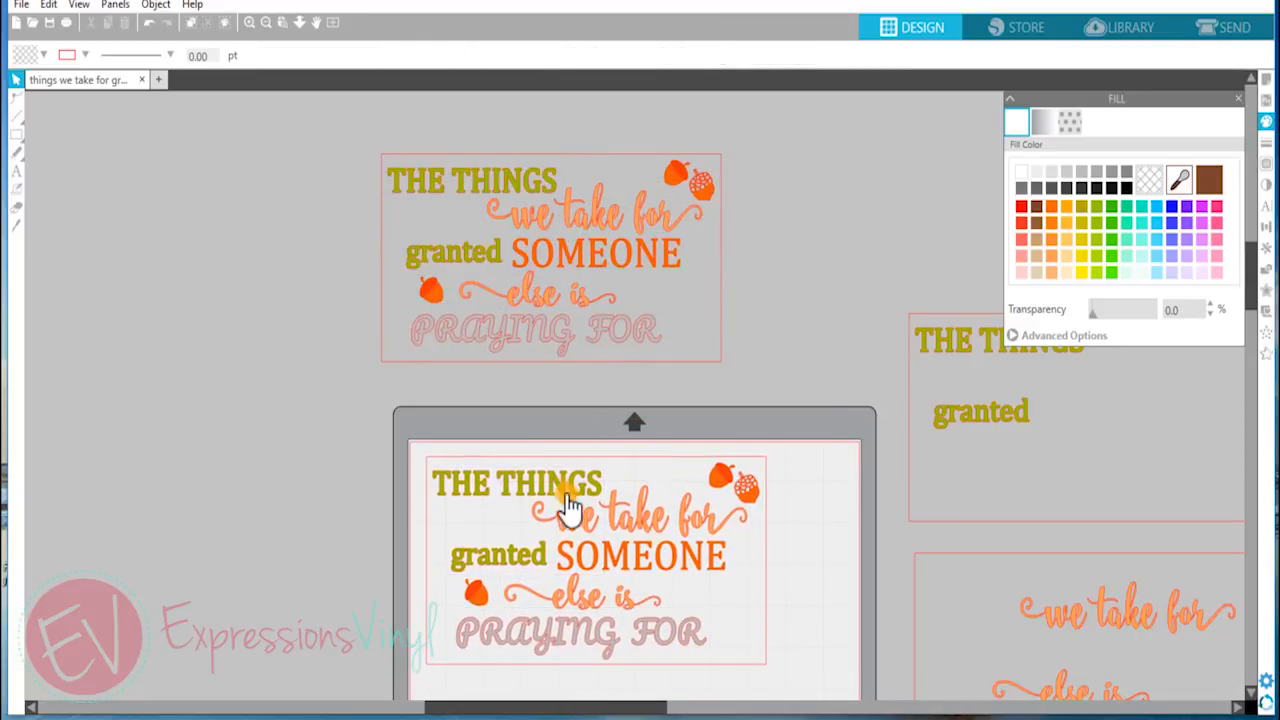
# - Delete "THE THINGS granted", "we take for / else is" and "SOMEONE" with the acorns from the copy on the mat
pyautogui.click(566, 480)
pyautogui.press('Delete')
pyautogui.click(568, 515)
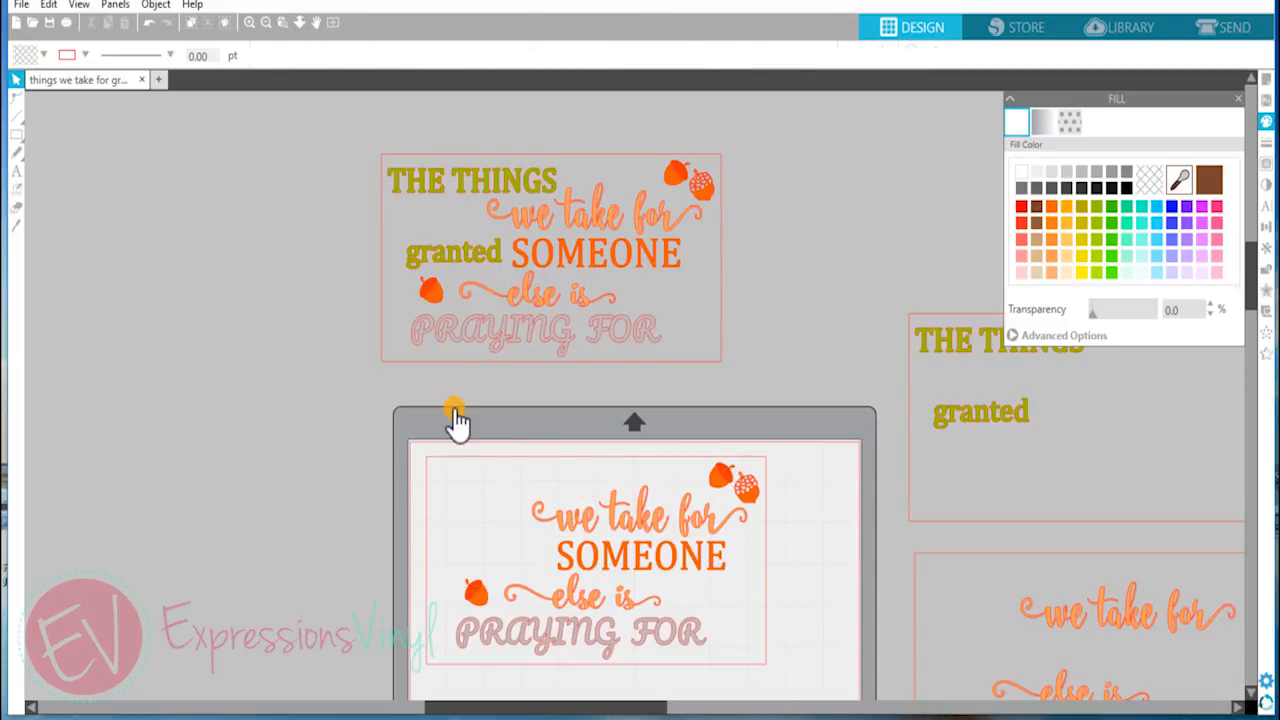
pyautogui.press('Delete')
pyautogui.click(580, 568)
pyautogui.press('Delete')
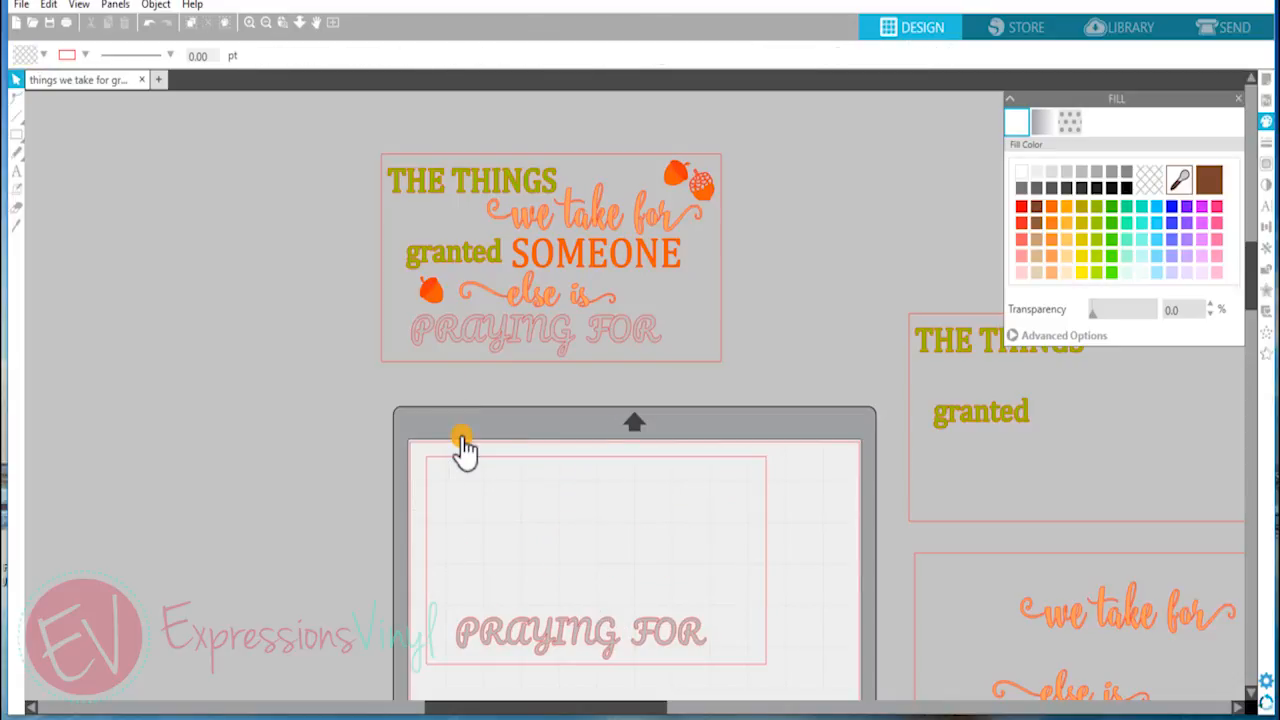
# - Select "PRAYING FOR" together with its surrounding rectangle on the mat
pyautogui.moveTo(414, 446); pyautogui.dragTo(795, 640)
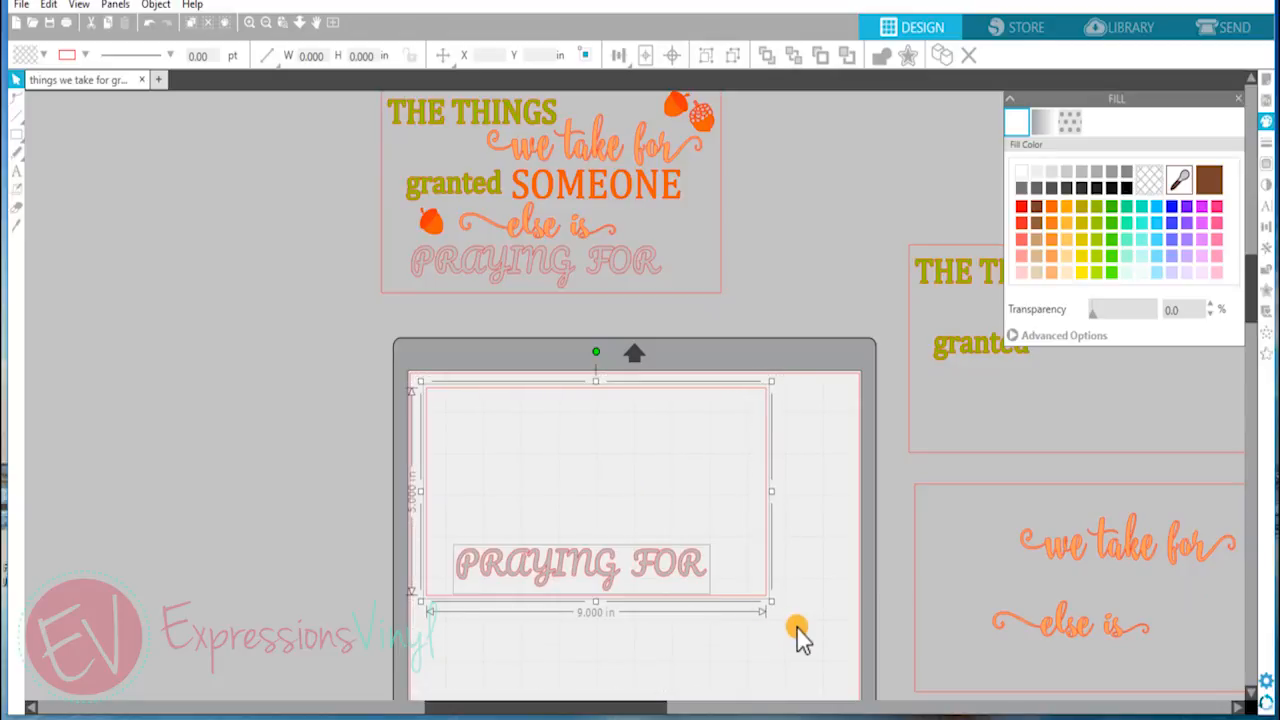
pyautogui.moveTo(651, 707); pyautogui.dragTo(752, 707)
pyautogui.scroll(-3, 737, 691)
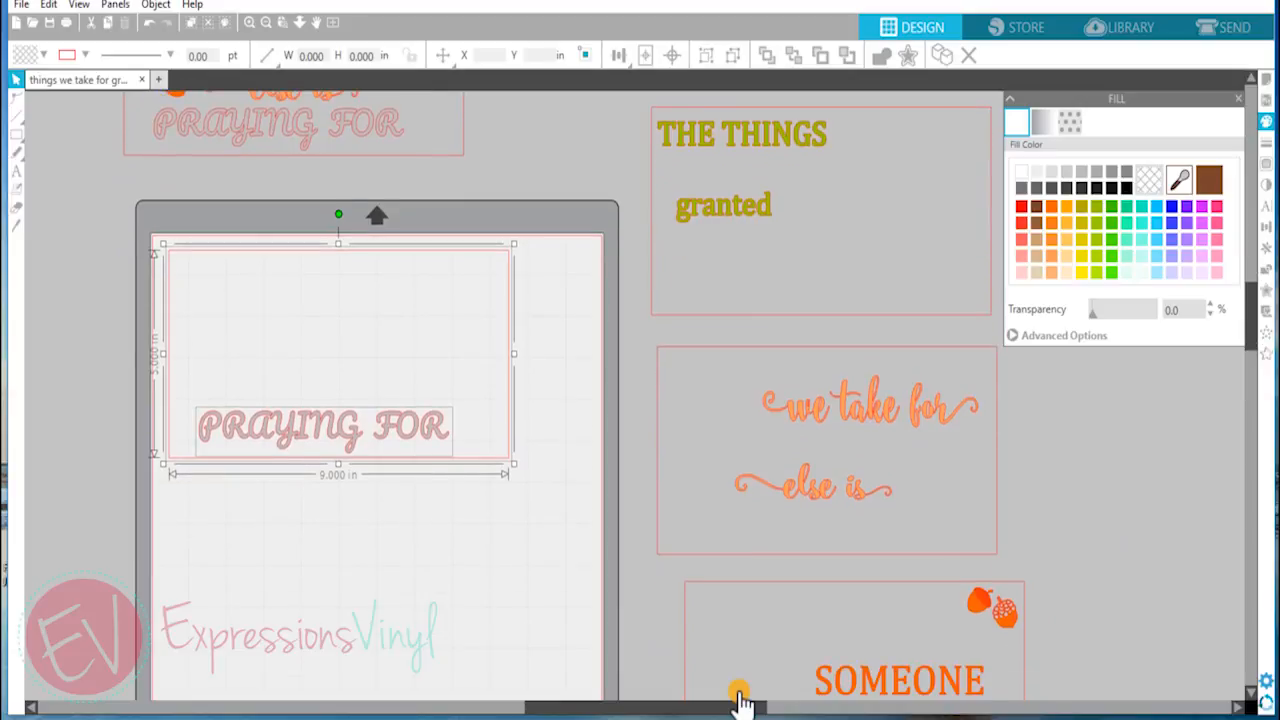